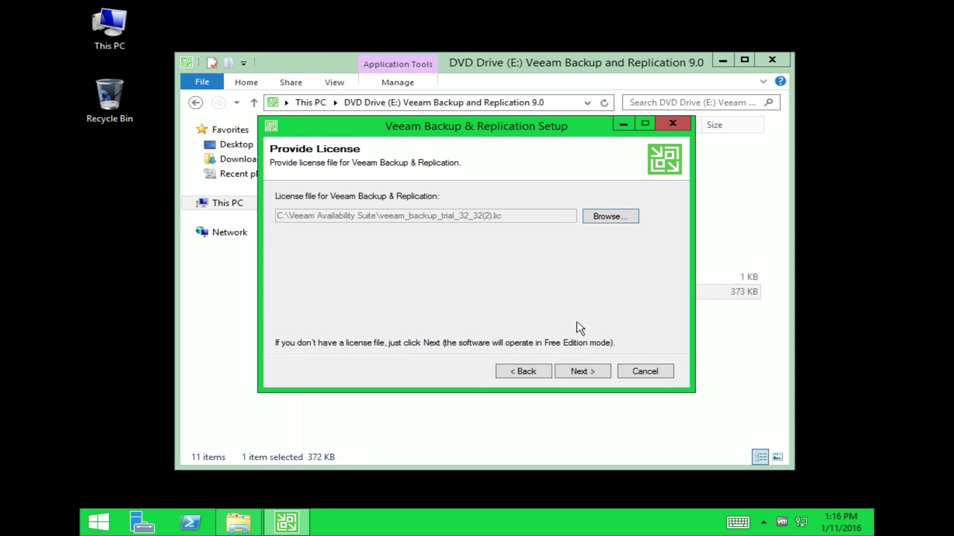
Keep the provided license file and the default program features, and choose to specify different settings for the installation.
click(585, 376)
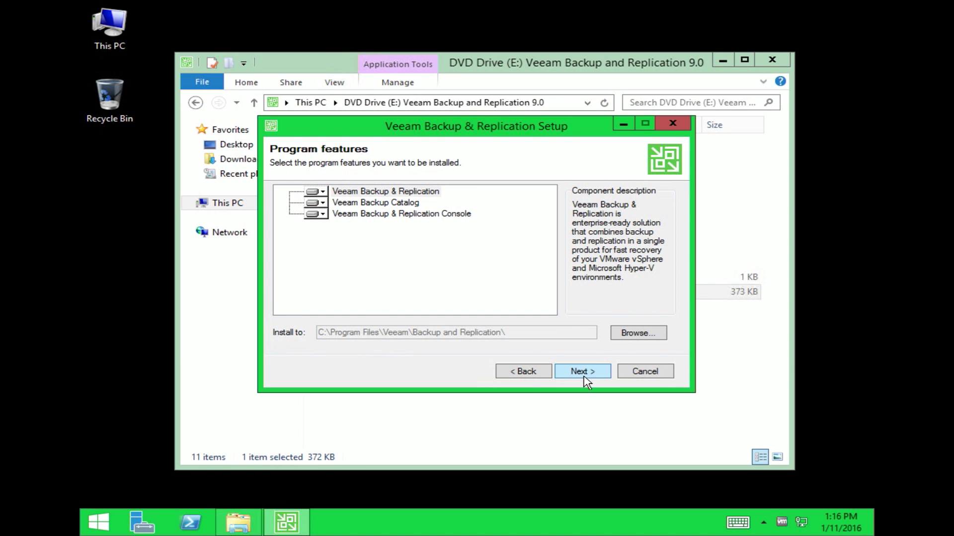
click(583, 377)
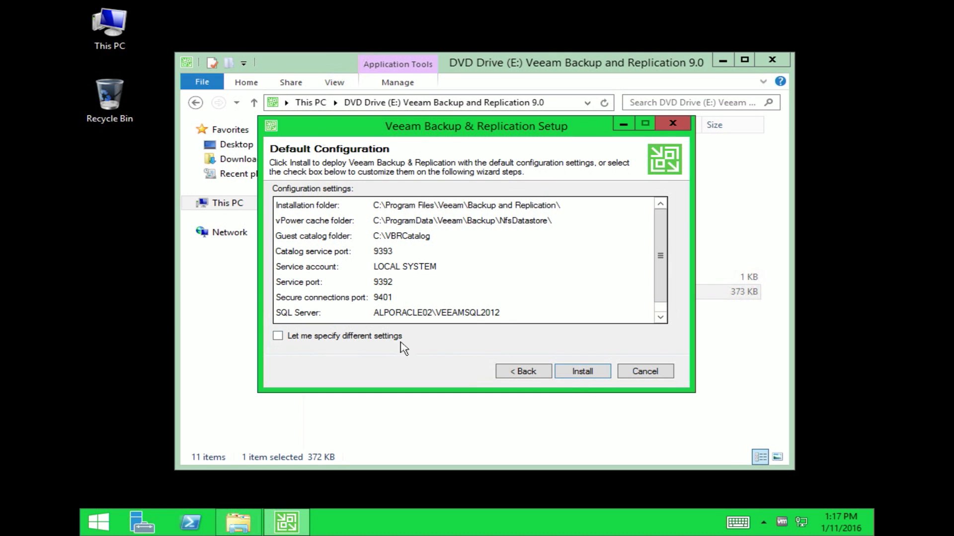
click(278, 337)
click(577, 374)
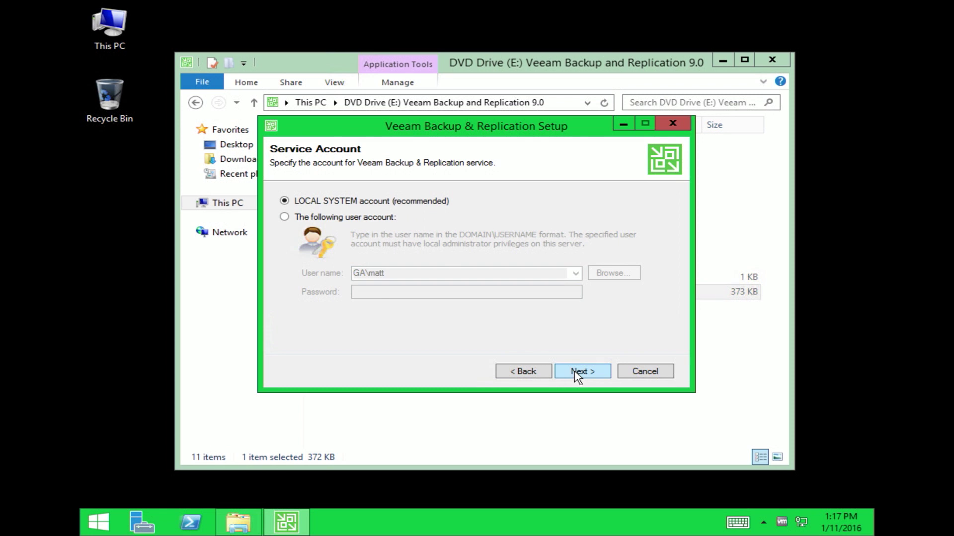
Install with the LOCAL SYSTEM account, a new SQL Server instance, and the default ports and data locations.
click(576, 375)
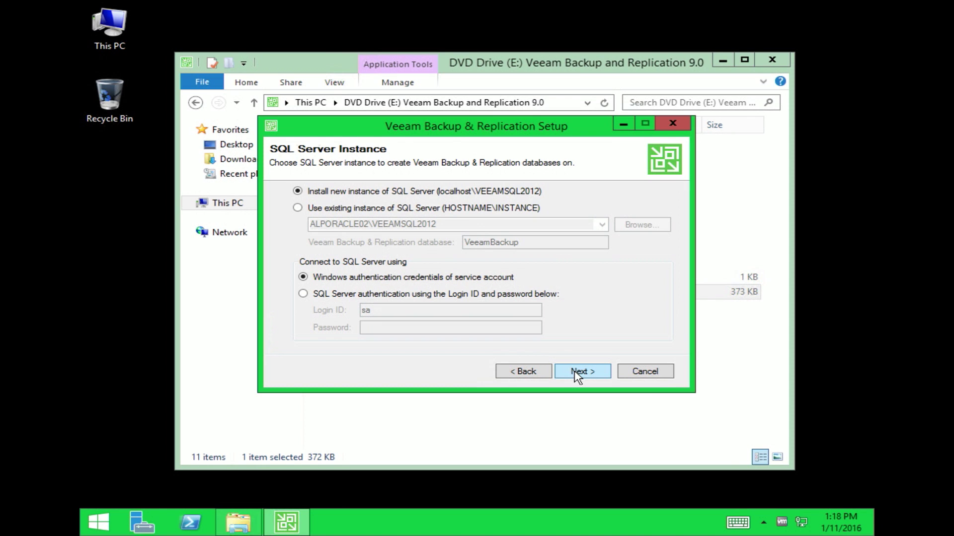
click(578, 374)
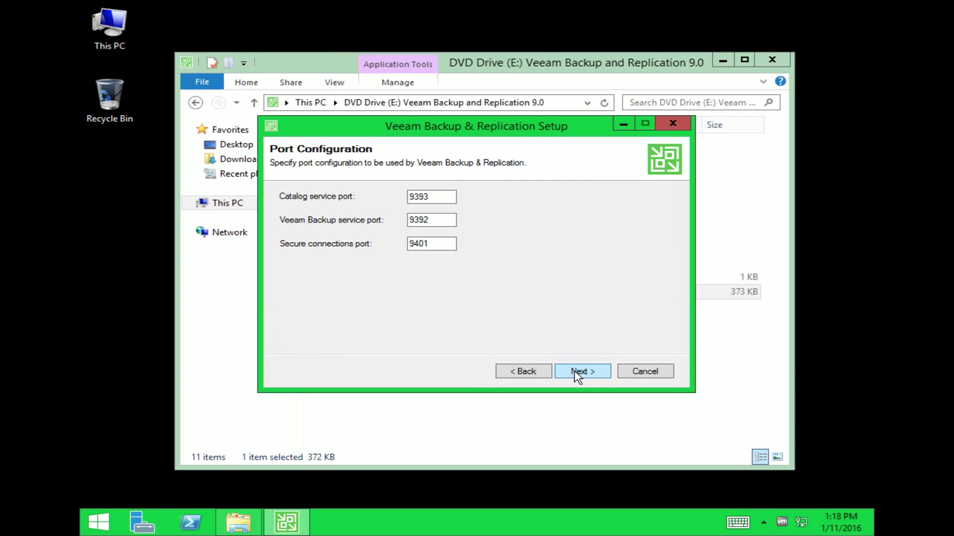
click(576, 372)
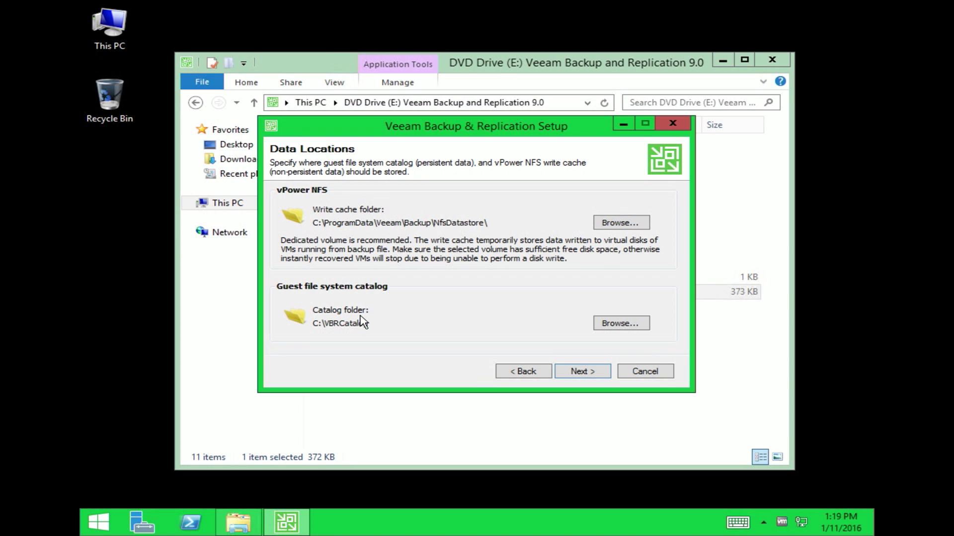
click(581, 372)
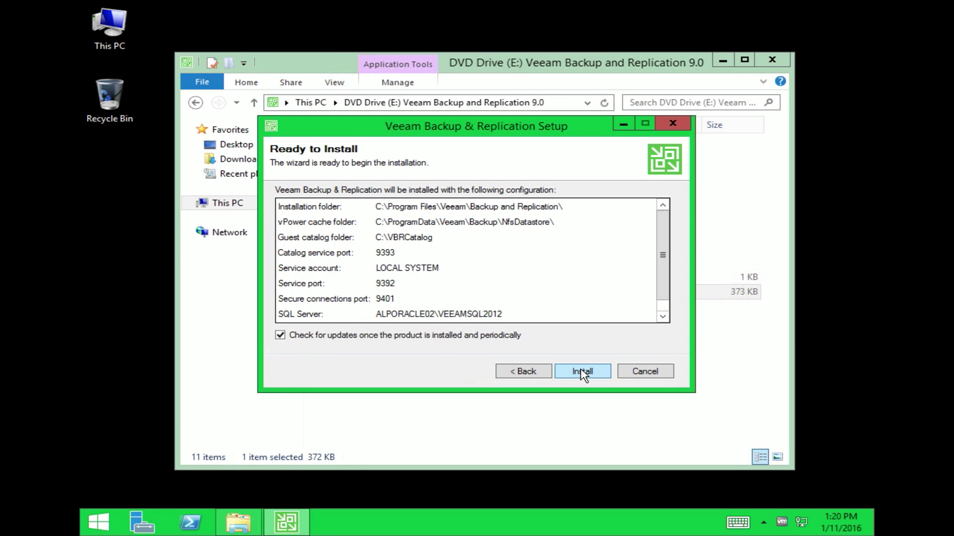
click(582, 372)
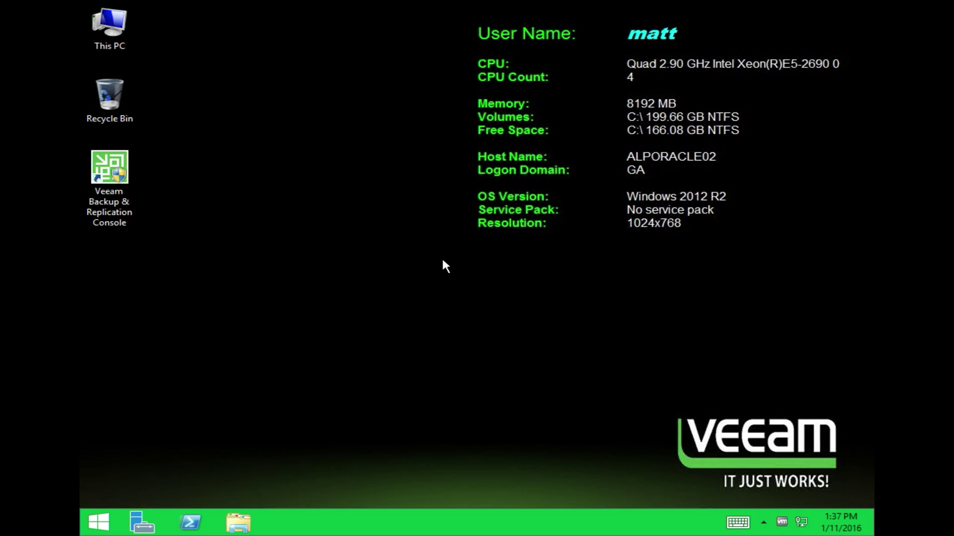
Connect the Veeam Backup & Replication Console to localhost and start adding a VMware vSphere server with the DNS name atlvc01.
double_click(110, 181)
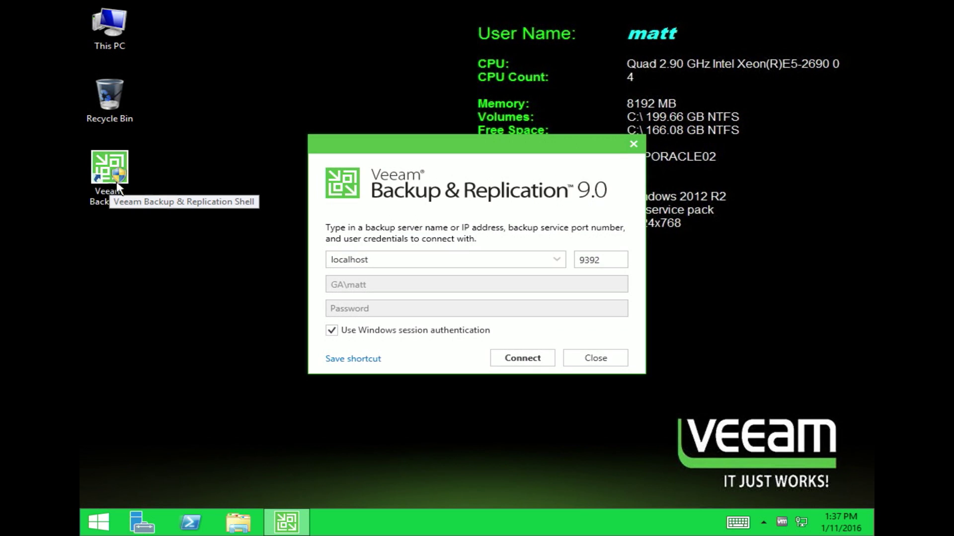
click(521, 359)
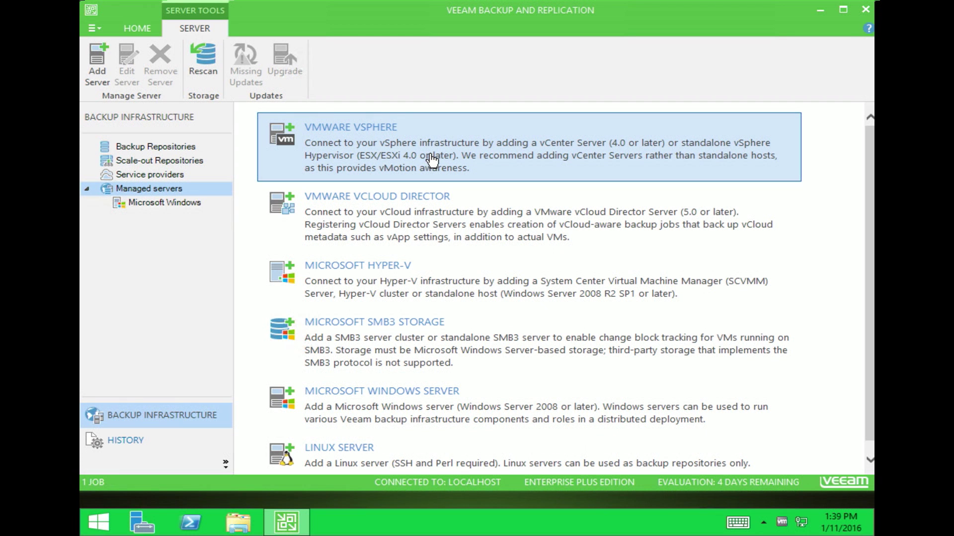
click(432, 160)
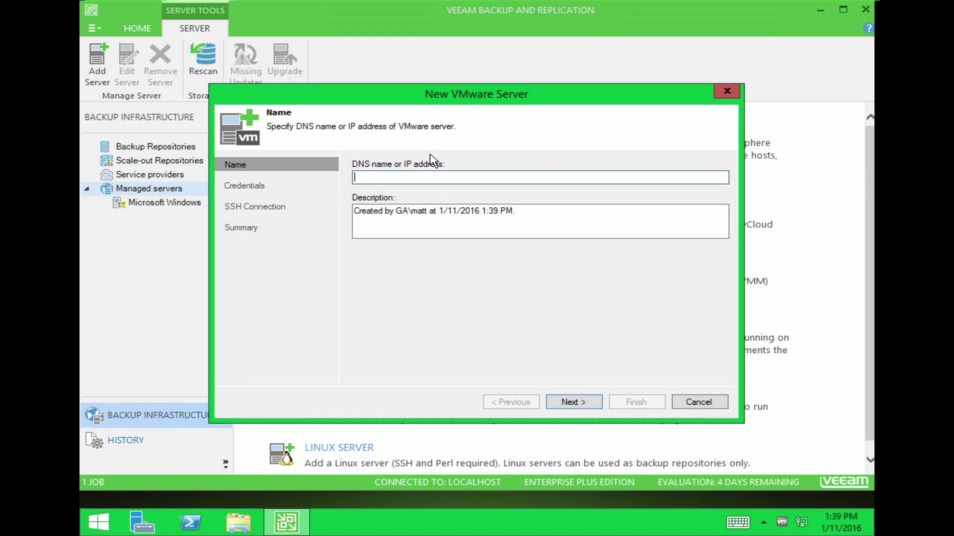
text(atlvc01)
click(576, 403)
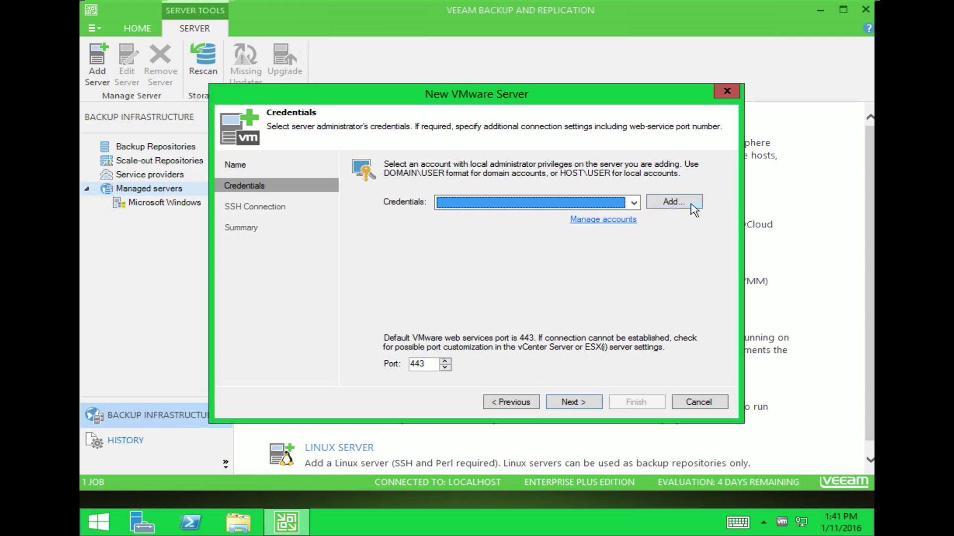
Add new credentials for the VMware server with the username GA\Administrator and the account password.
click(693, 210)
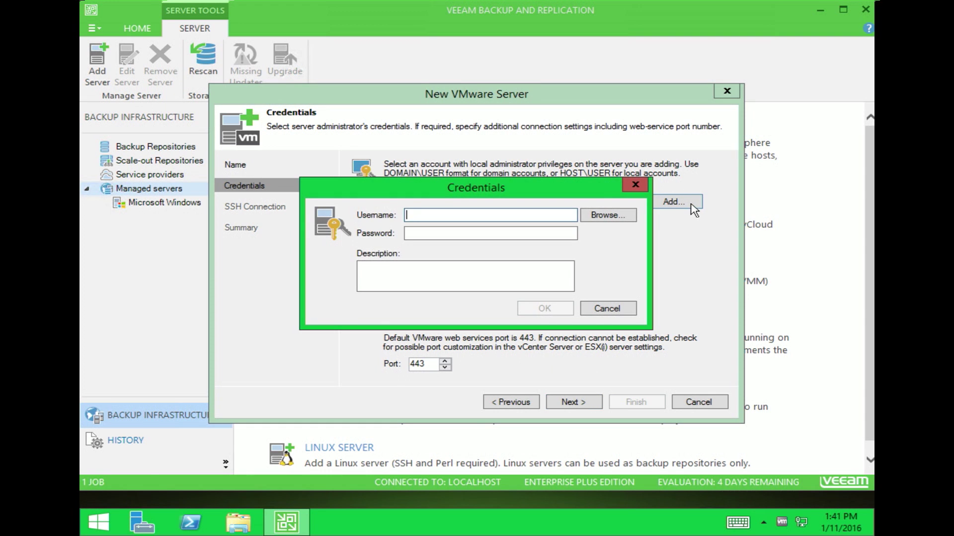
text(GA\Administrator)
key(Tab)
text(********)
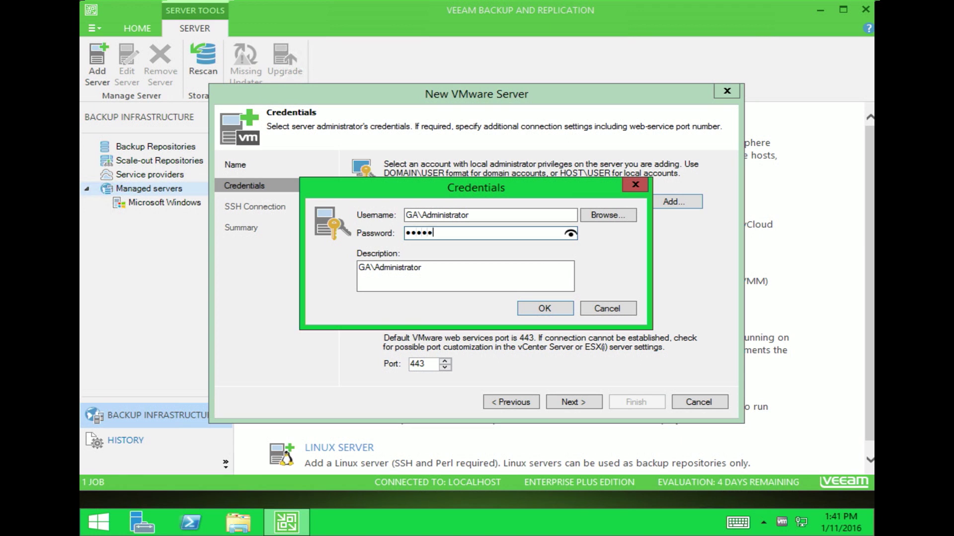
key(Return)
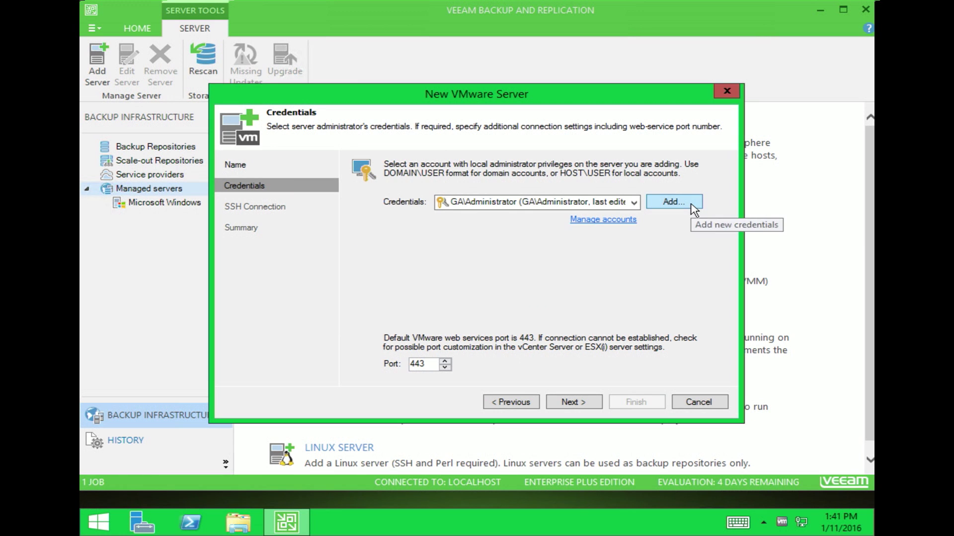
Review the server's untrusted certificate, connect to atlvc01 anyway, and finish adding the VMware server.
click(574, 408)
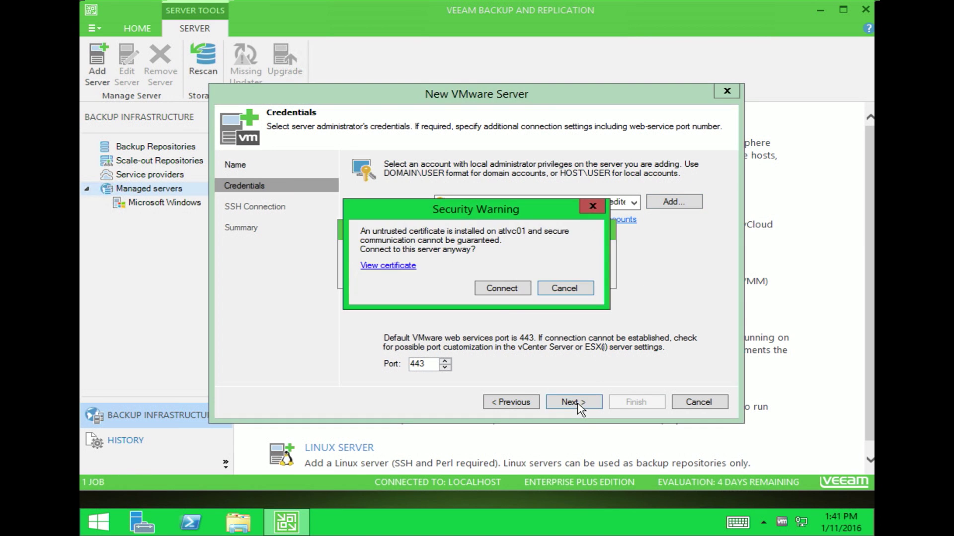
click(388, 267)
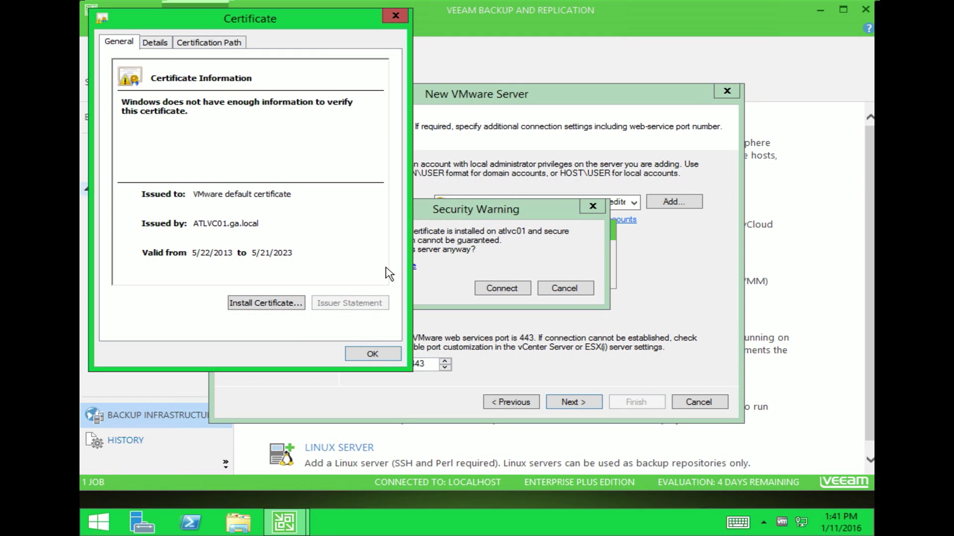
click(374, 354)
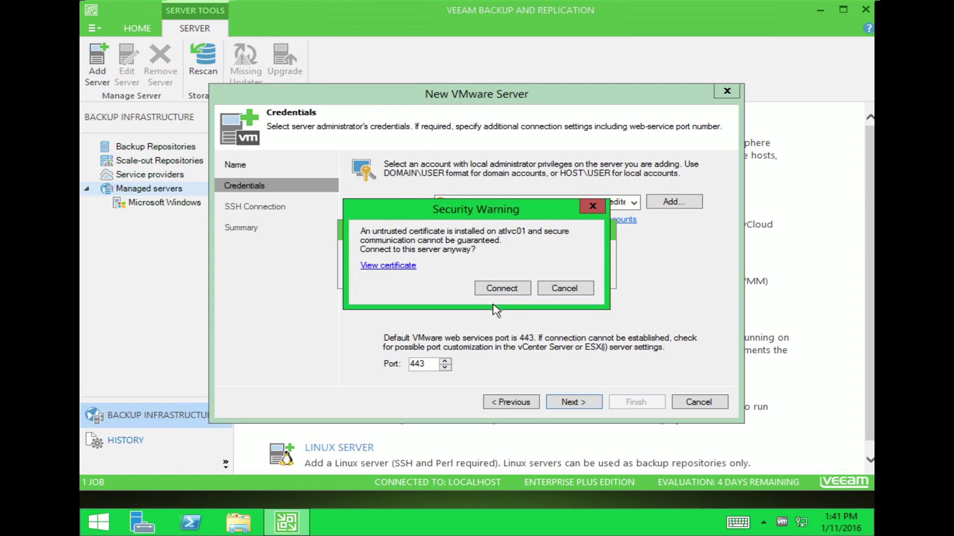
click(503, 290)
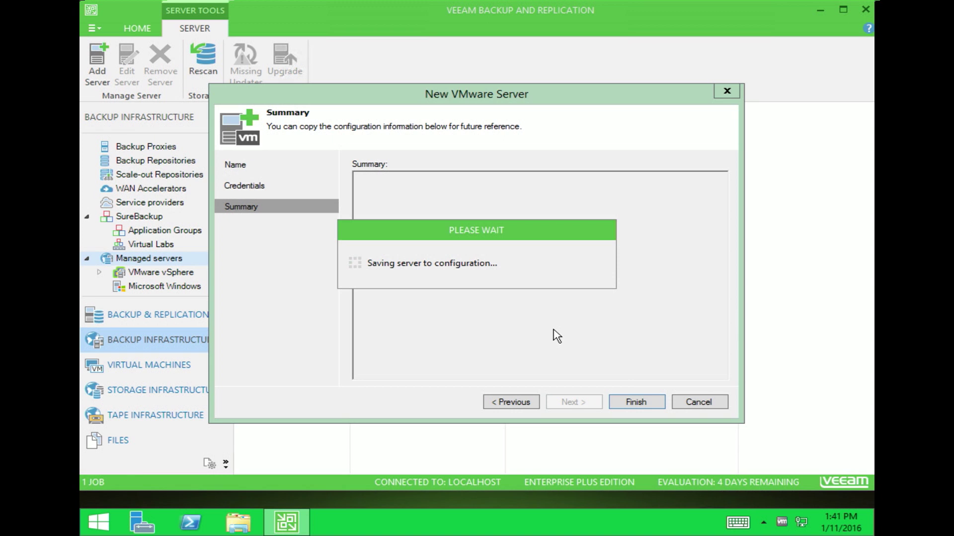
click(637, 403)
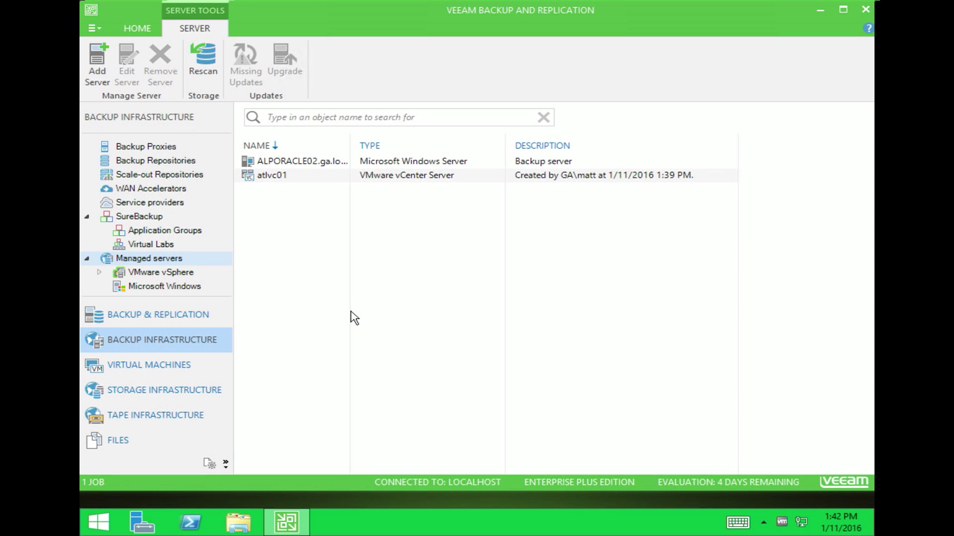
Start a new backup repository named Remote Repository with the Microsoft Windows server type.
click(179, 160)
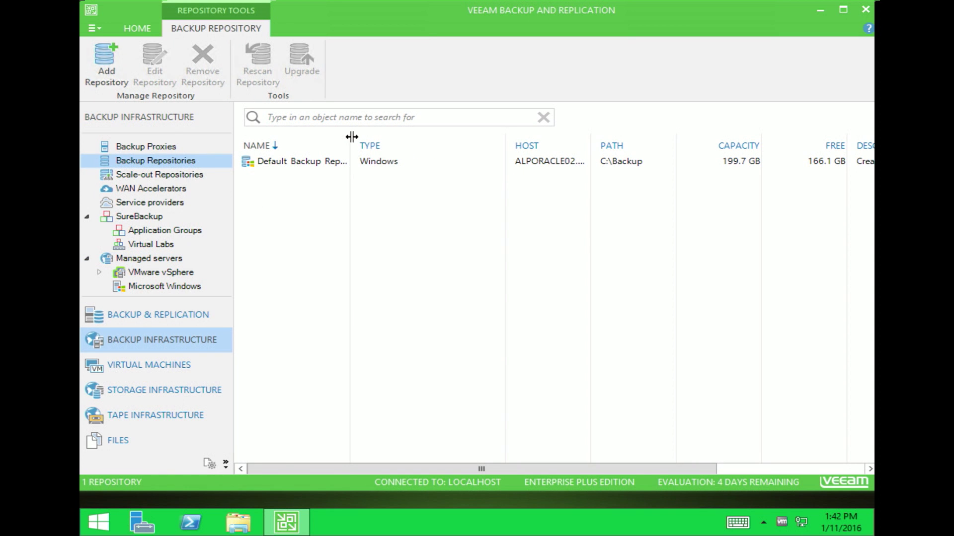
drag(351, 136, 376, 137)
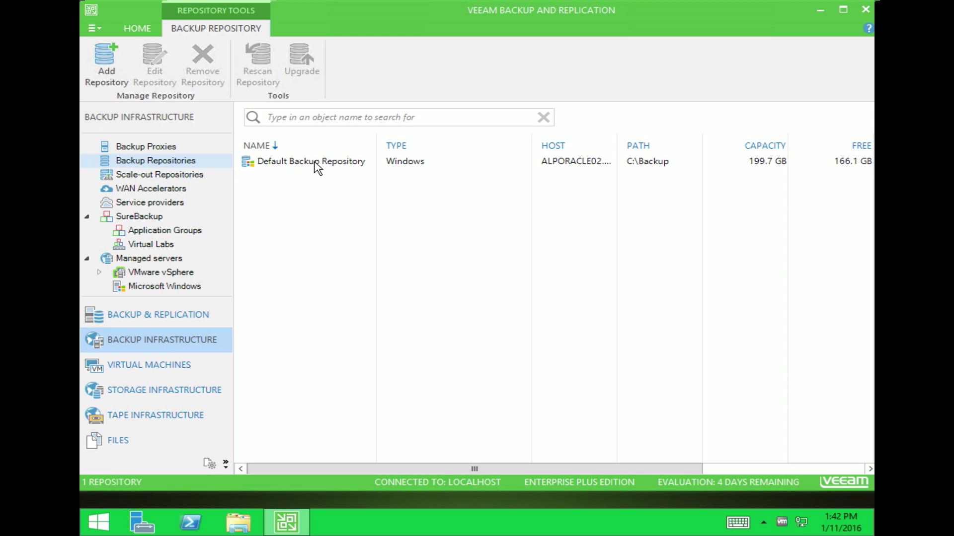
click(123, 67)
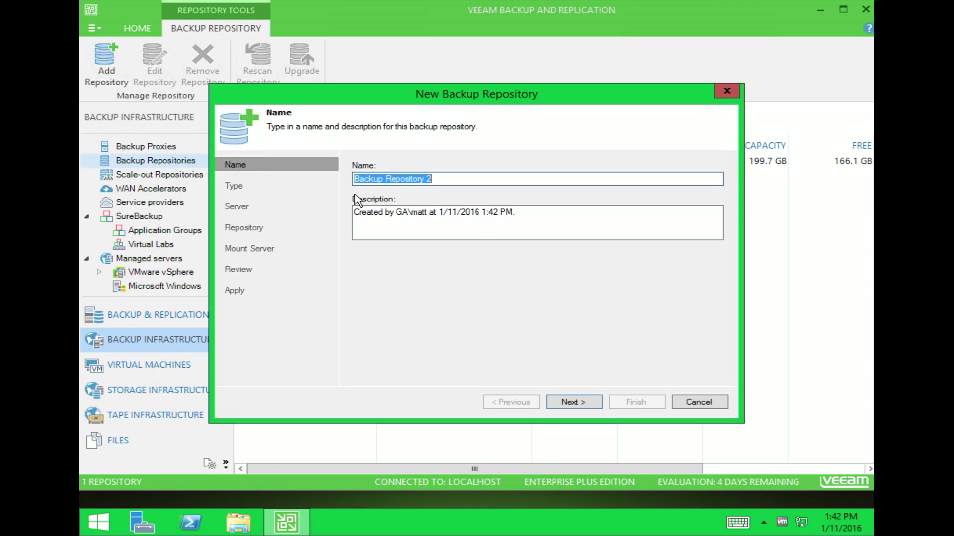
text(Remote Repos)
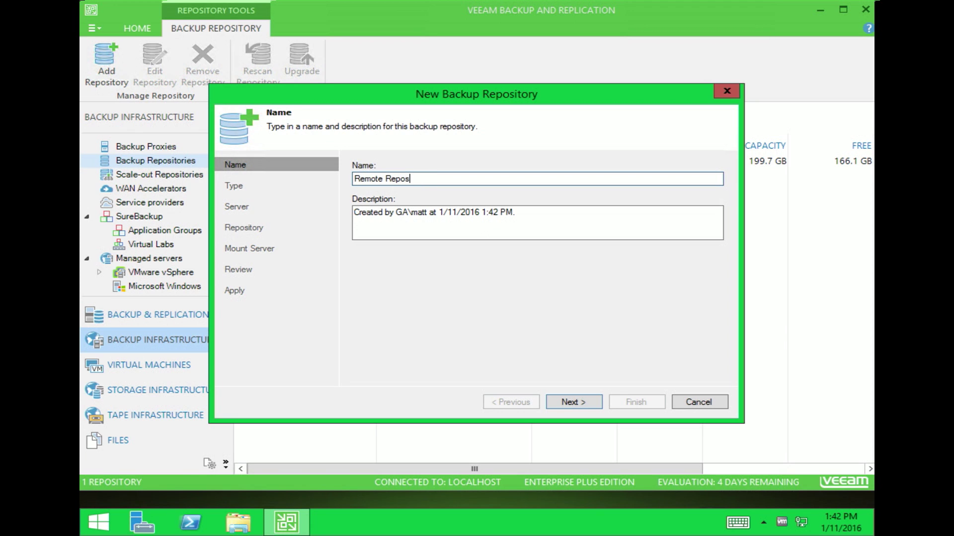
text(itory)
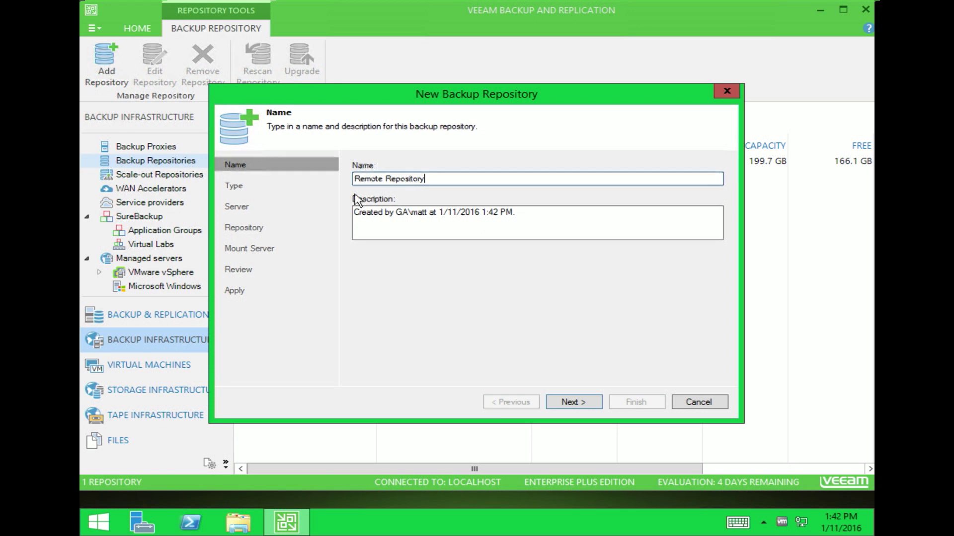
key(Return)
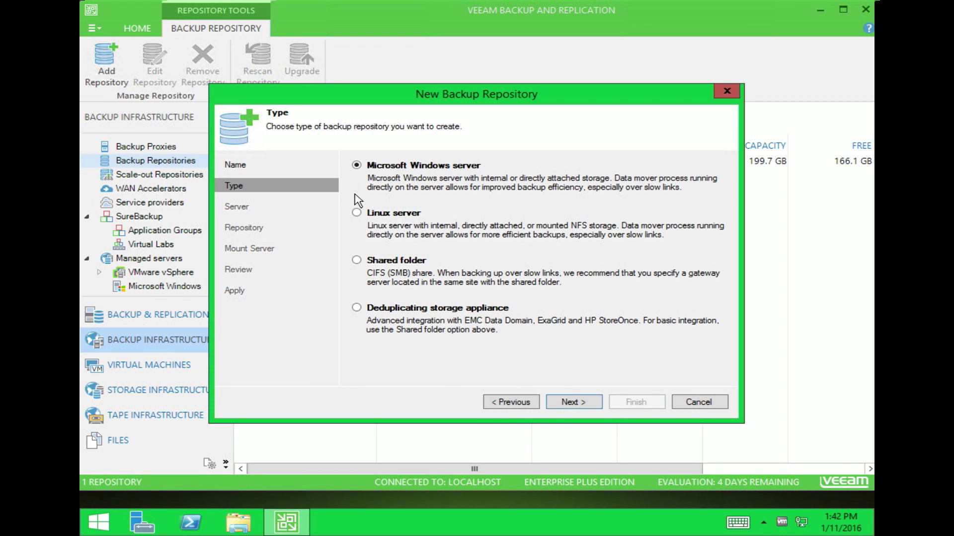
click(574, 403)
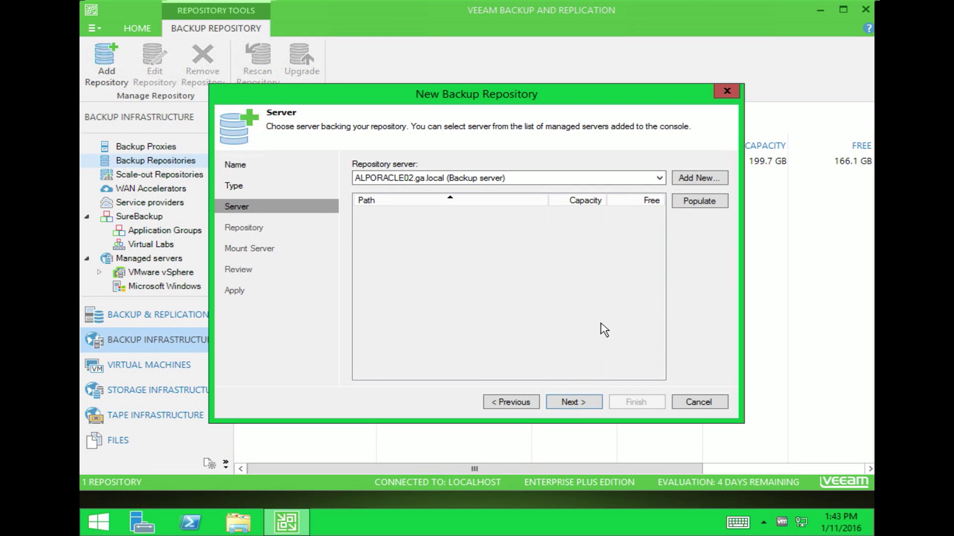
Add a new Windows repository server at 10.0.0.163 with the description Offsite Repository.
click(706, 179)
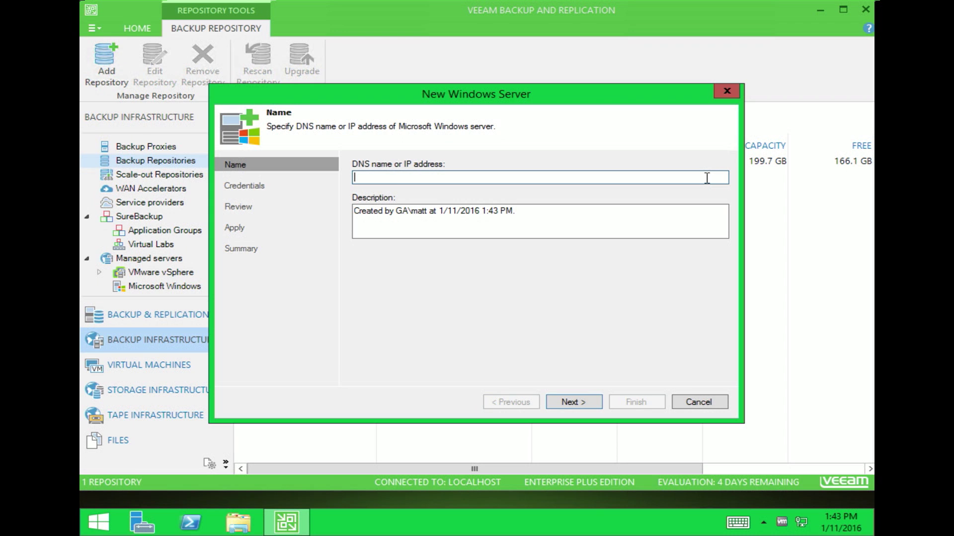
text(10.0.0.163)
key(Tab)
text(Offs)
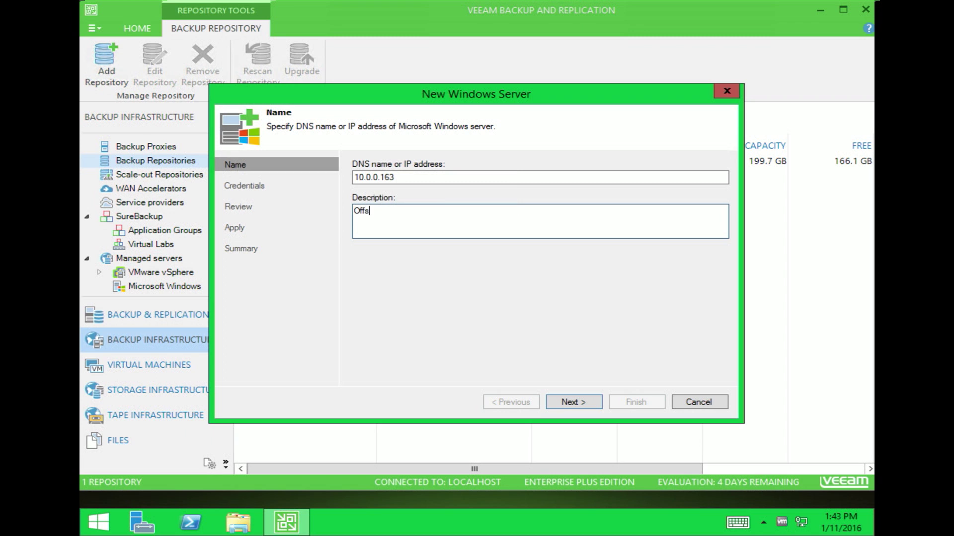
text(ite Repository)
click(566, 404)
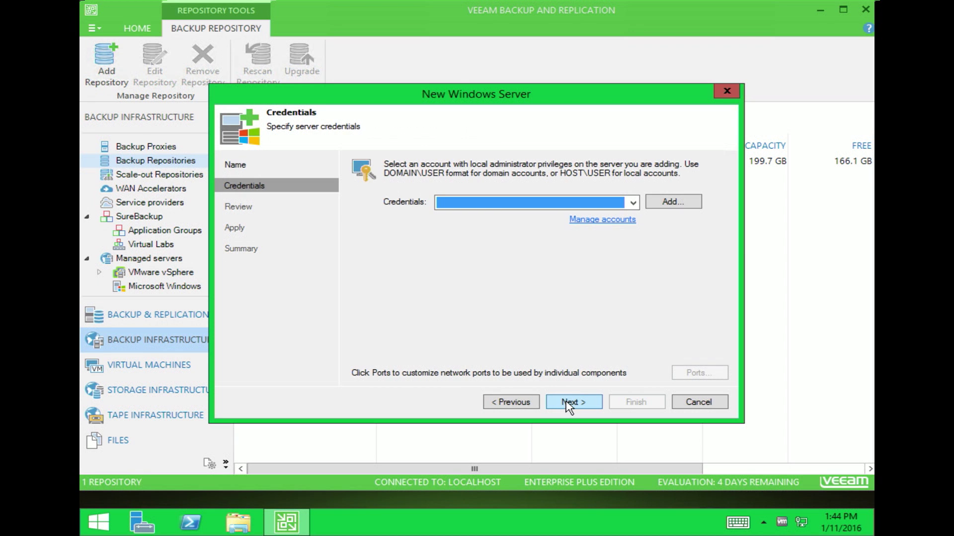
Assign the GA\Administrator credentials to the new Windows server and install the Transport component on it.
click(519, 208)
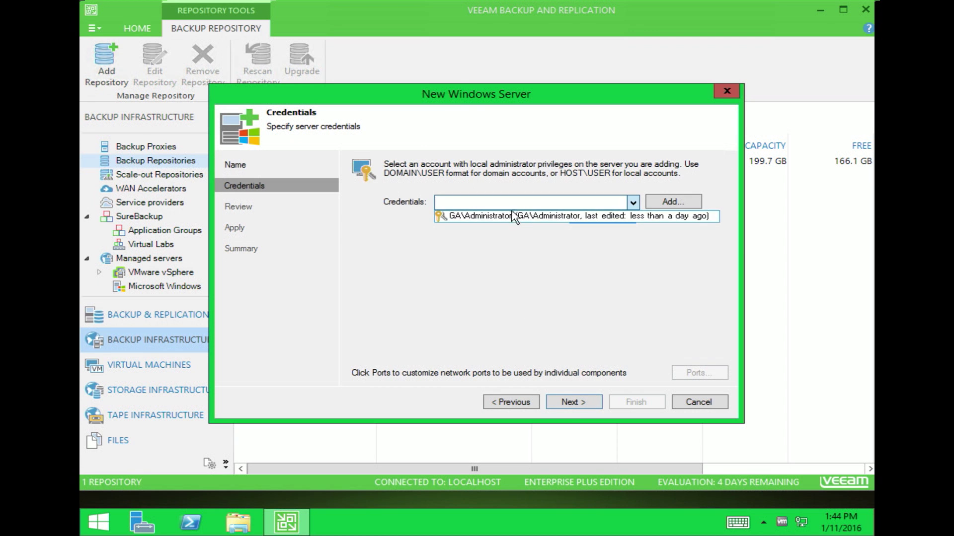
click(513, 213)
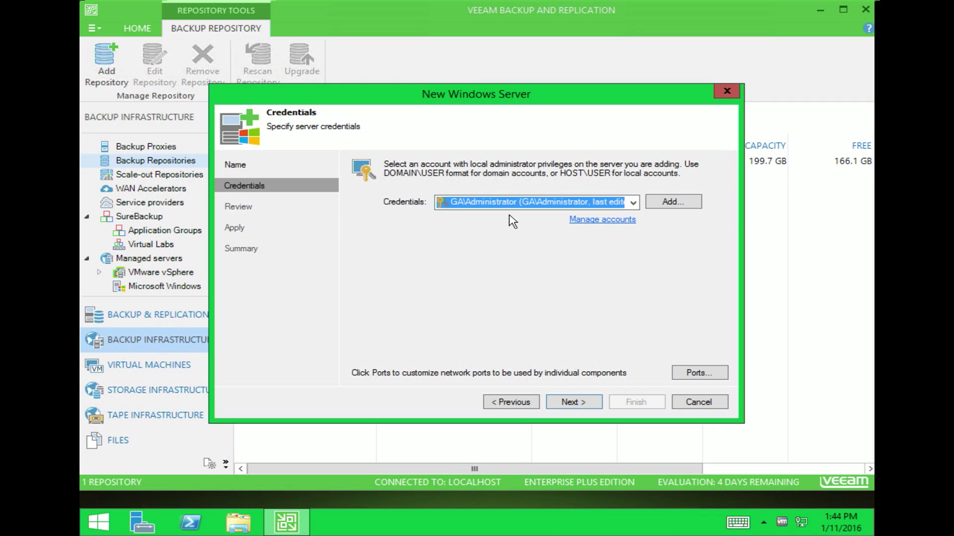
click(570, 402)
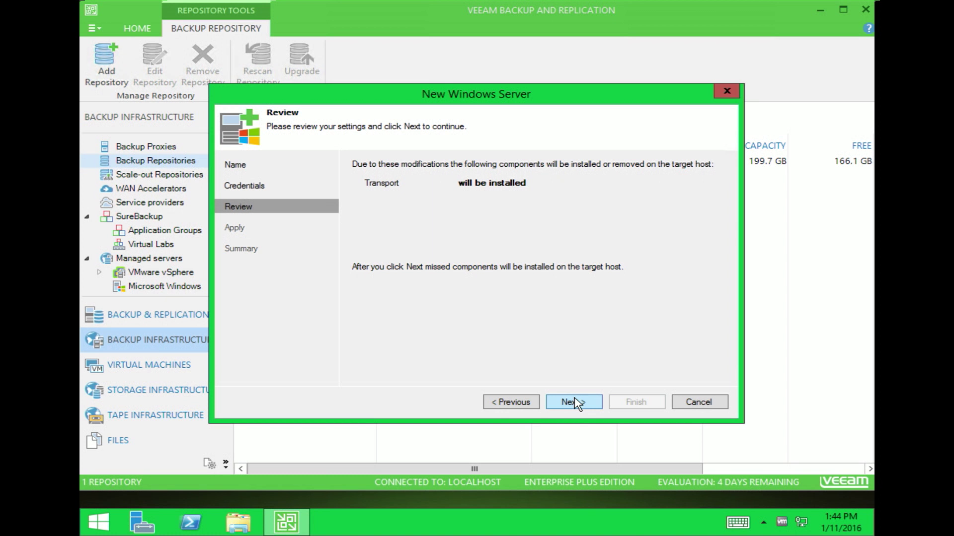
click(575, 403)
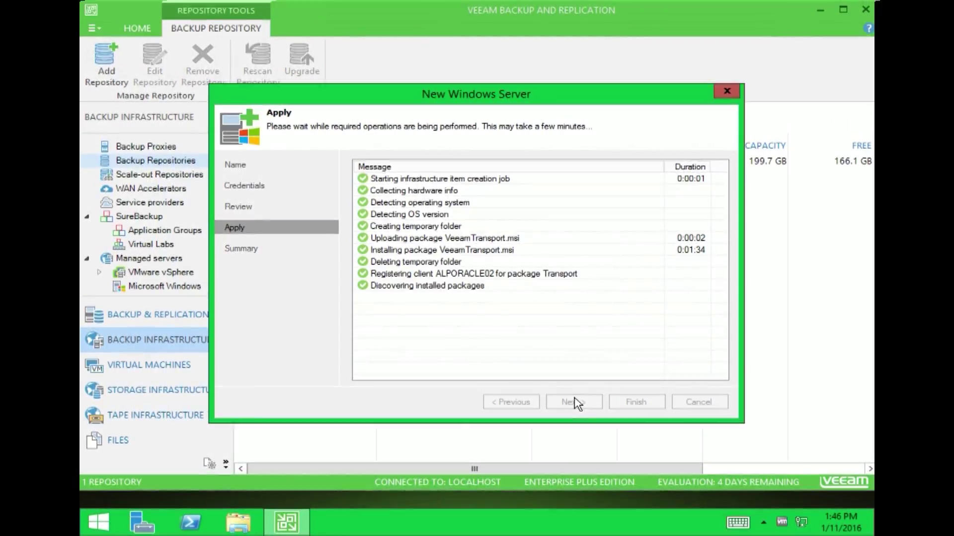
click(575, 402)
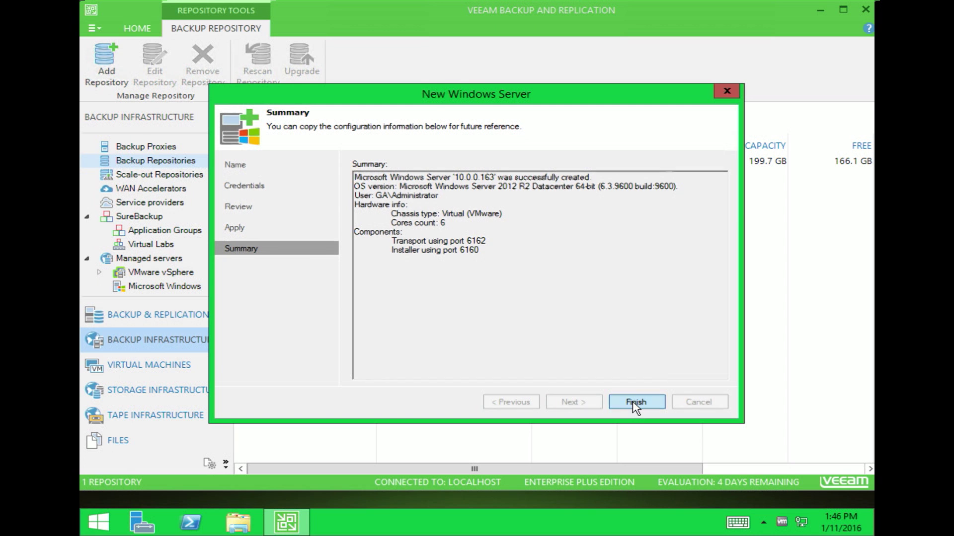
Finish adding the Windows server and use 10.0.0.163 (Offsite Repository) as the new repository's server.
click(635, 403)
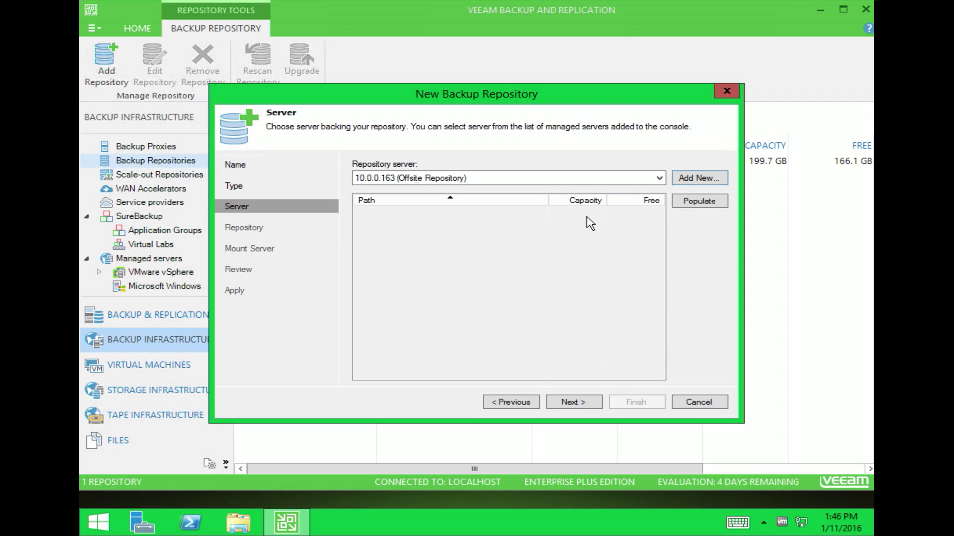
click(620, 180)
click(570, 200)
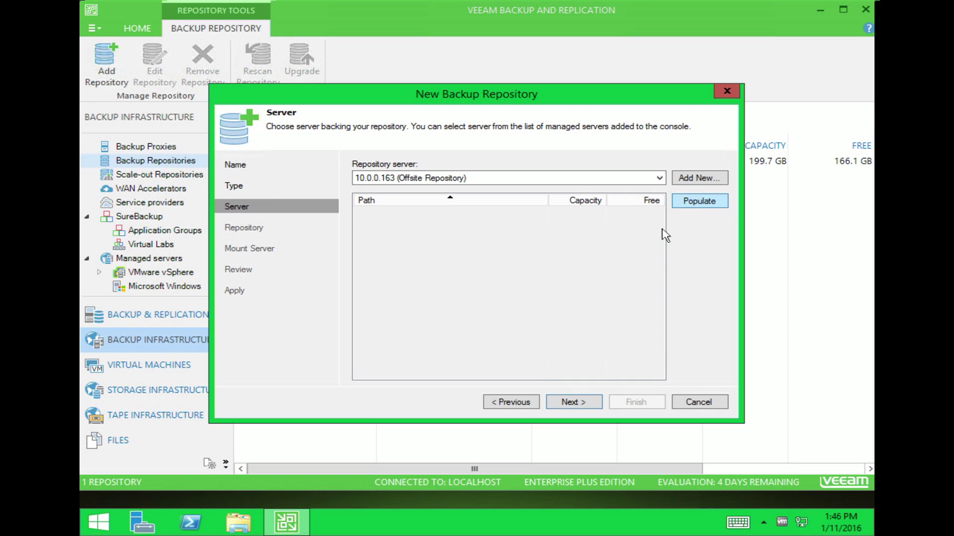
click(563, 406)
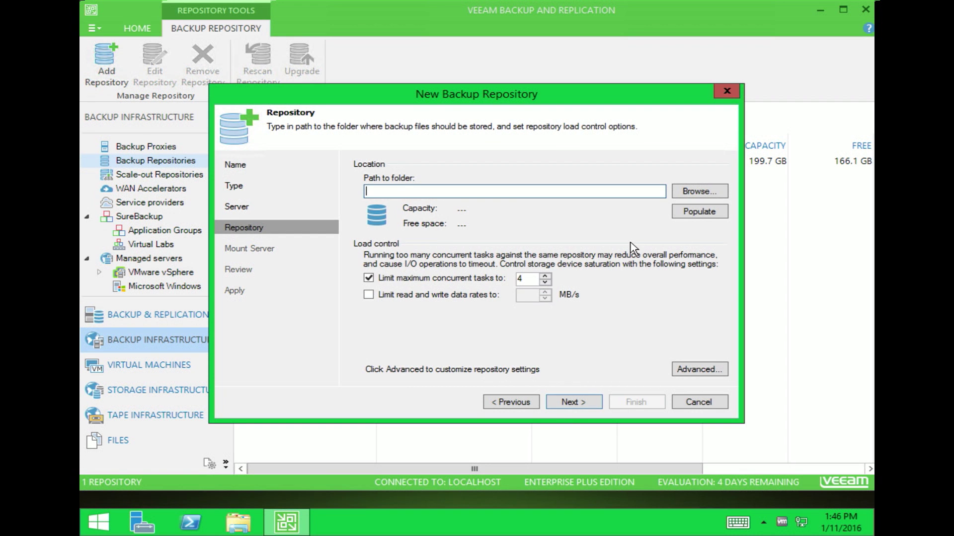
Set the repository's folder path to C:\Backups on the ALPWSUS01 (C:) drive of 10.0.0.163.
click(691, 193)
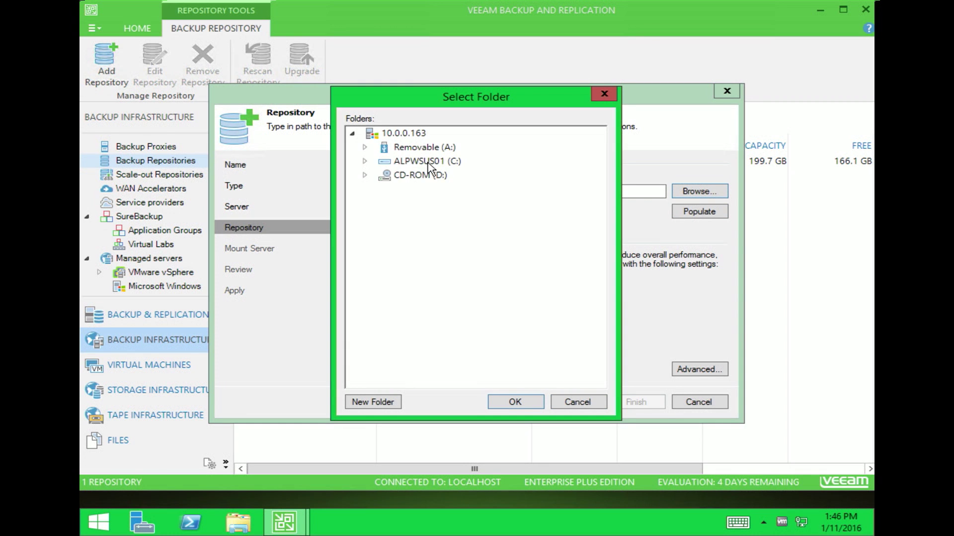
click(365, 161)
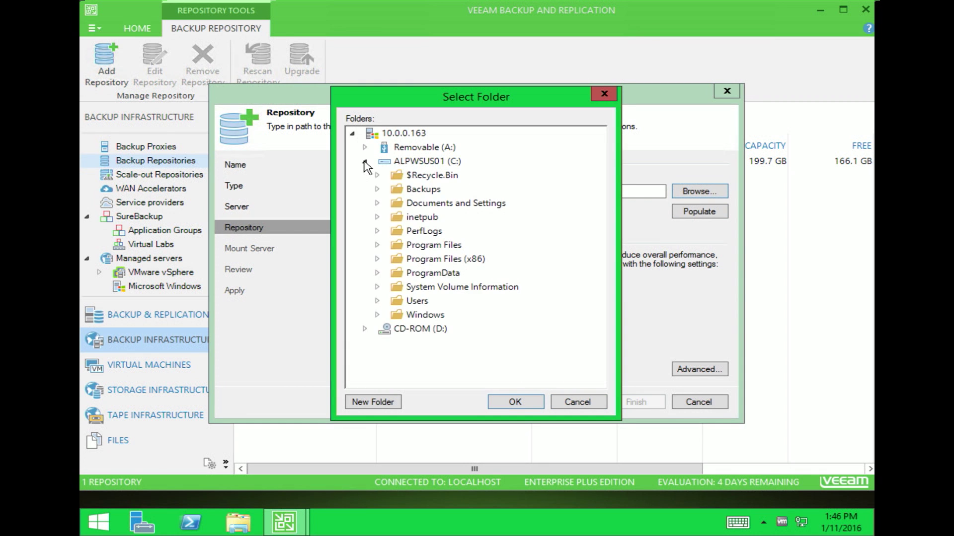
click(421, 194)
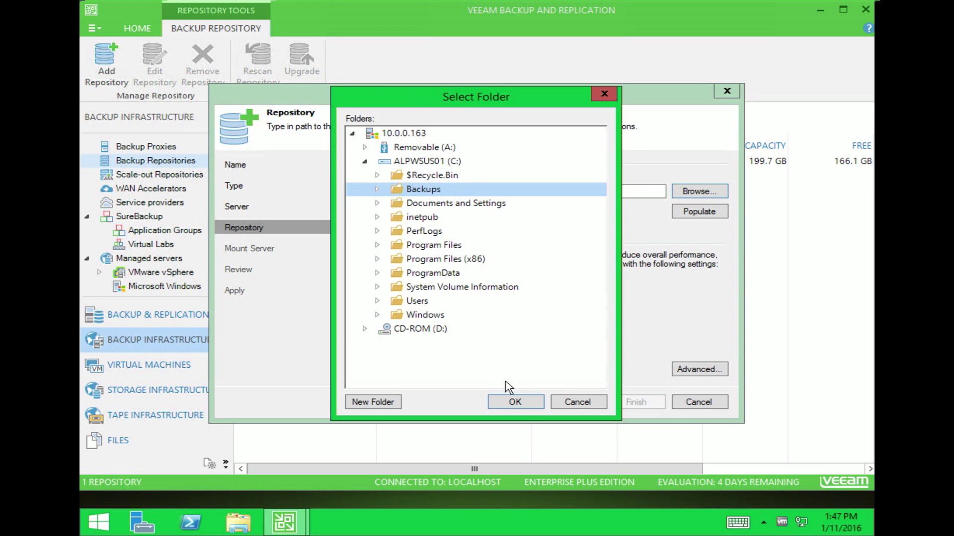
click(517, 403)
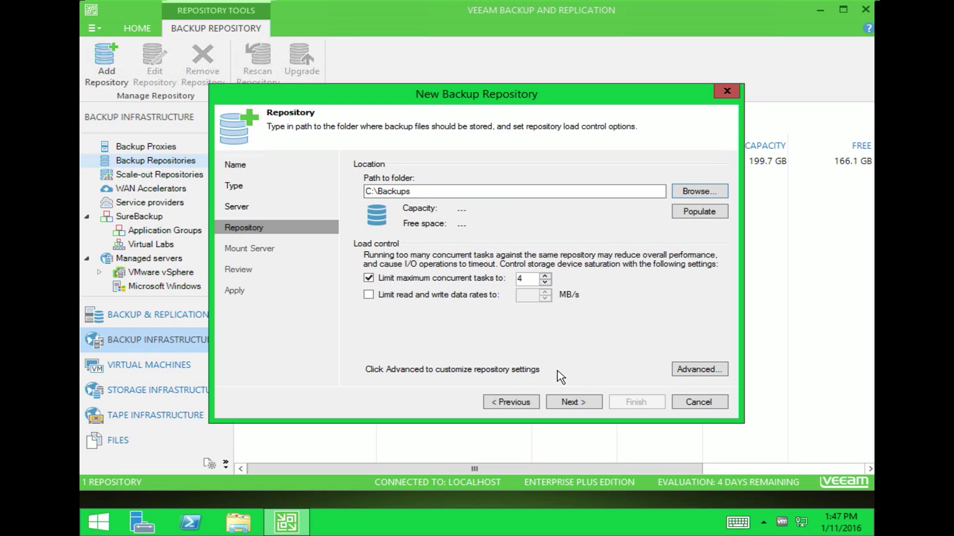
Create the repository with the default load control and mount server settings, and change the configuration backup location to it.
click(572, 402)
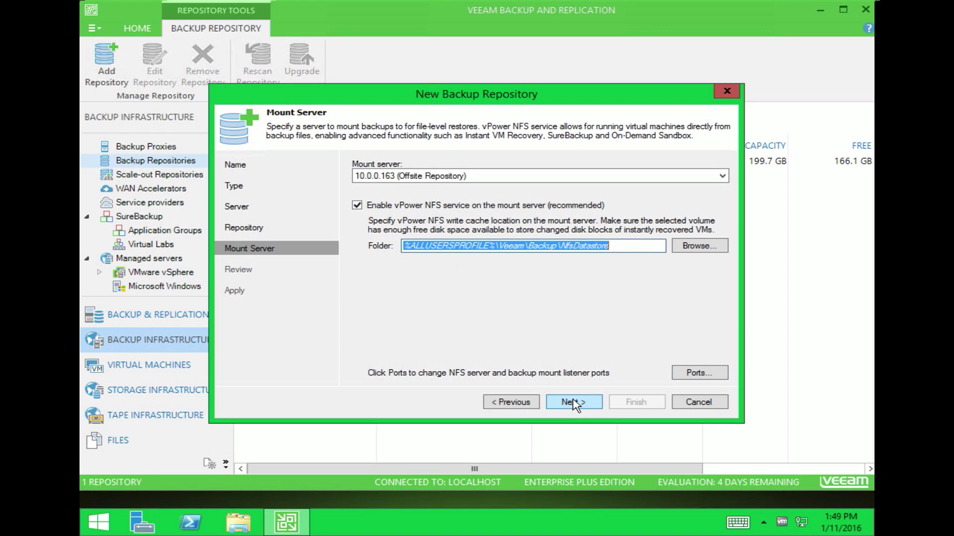
click(574, 402)
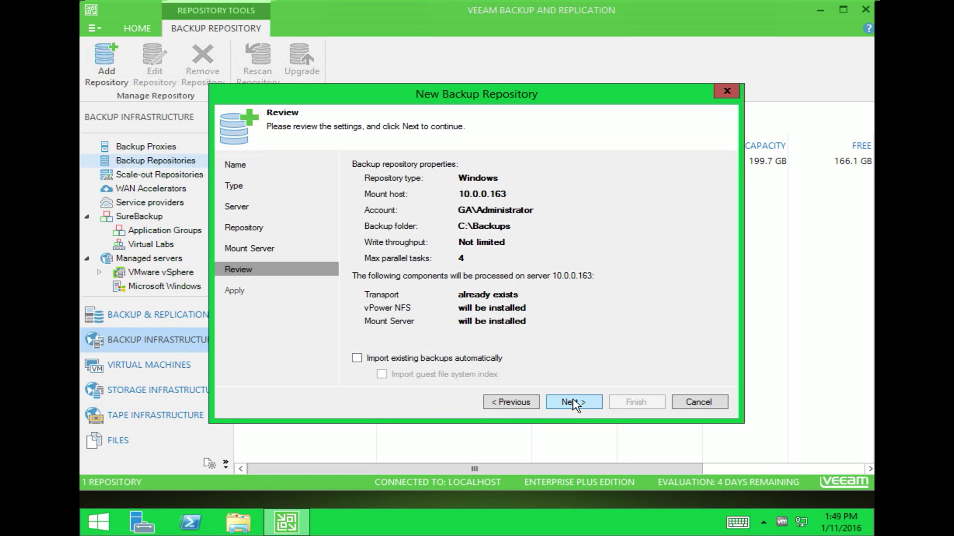
click(575, 405)
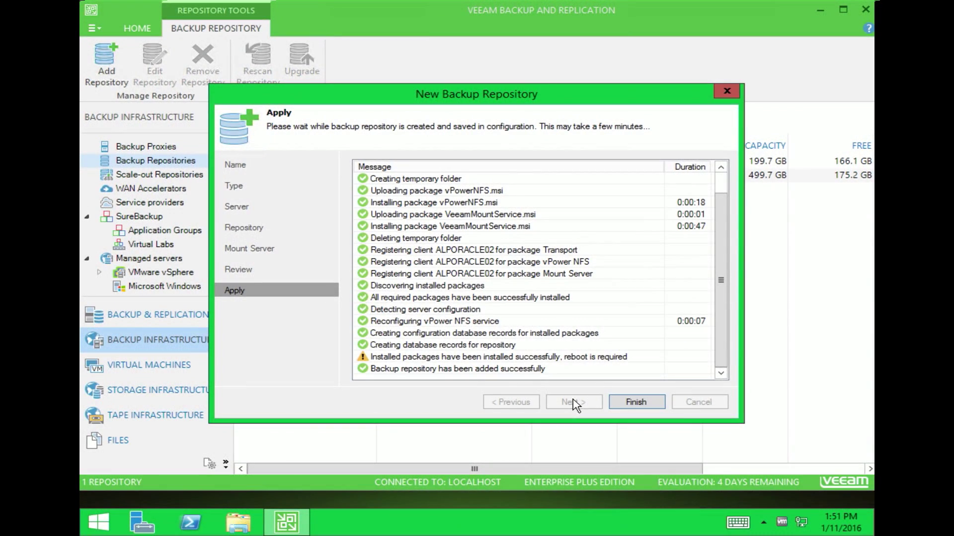
click(629, 403)
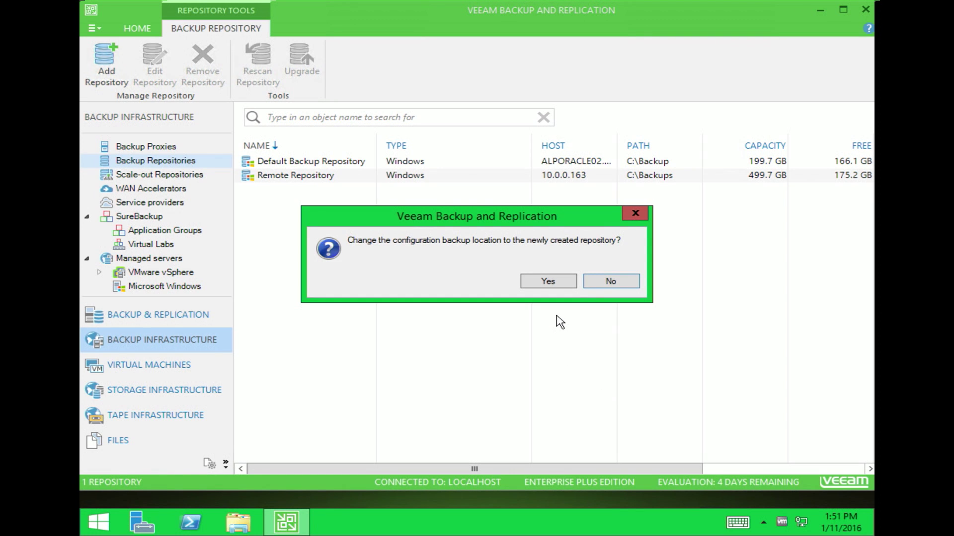
click(549, 282)
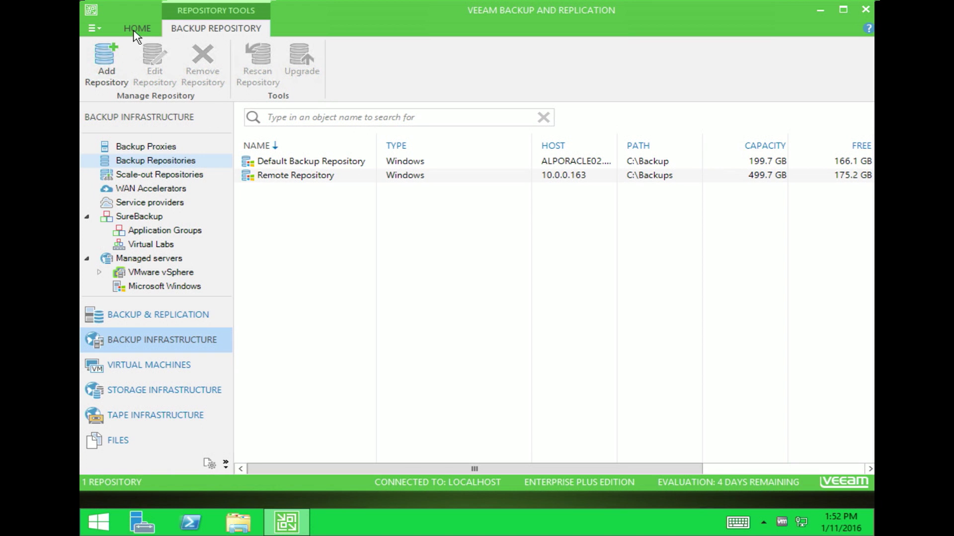
Check in the configuration backup settings that Remote Repository is the target, reselect it and apply the settings.
click(93, 29)
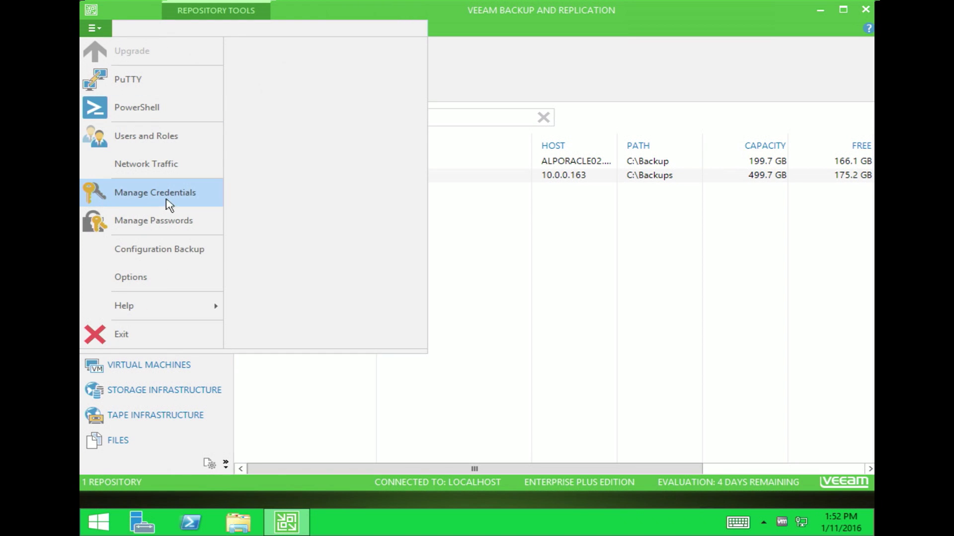
click(185, 253)
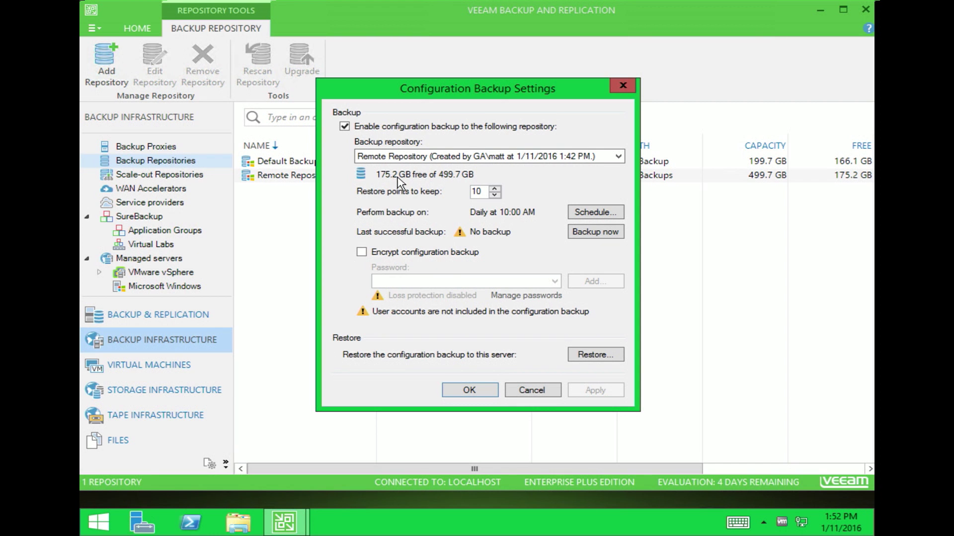
click(443, 157)
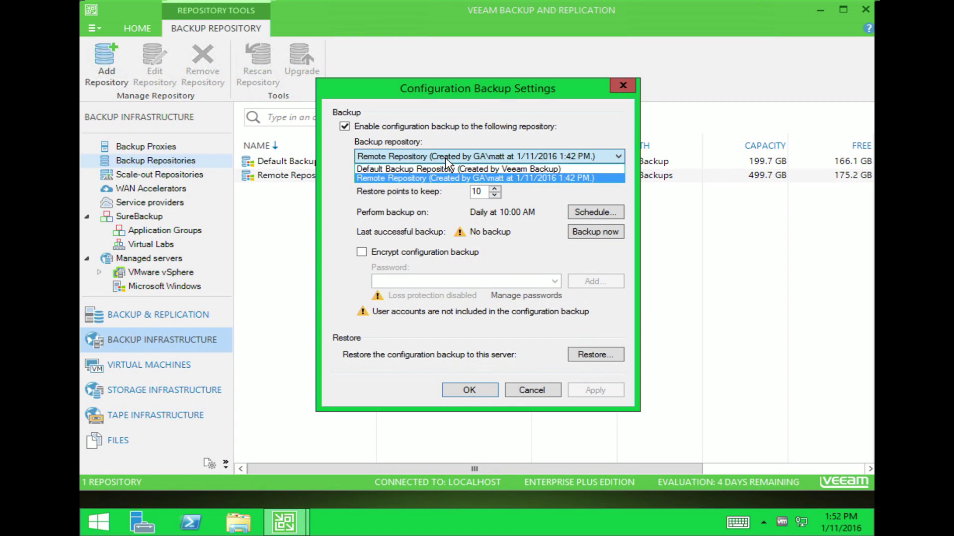
click(436, 182)
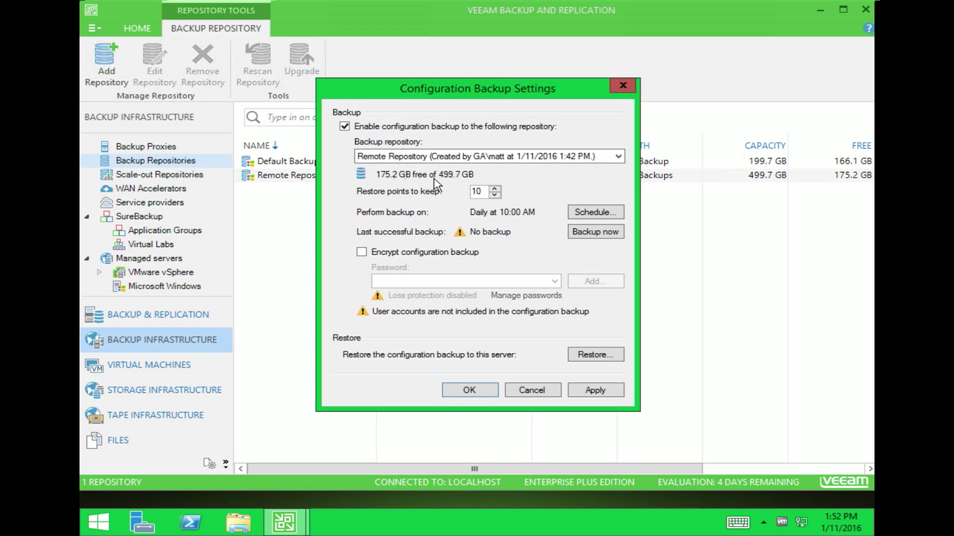
click(592, 391)
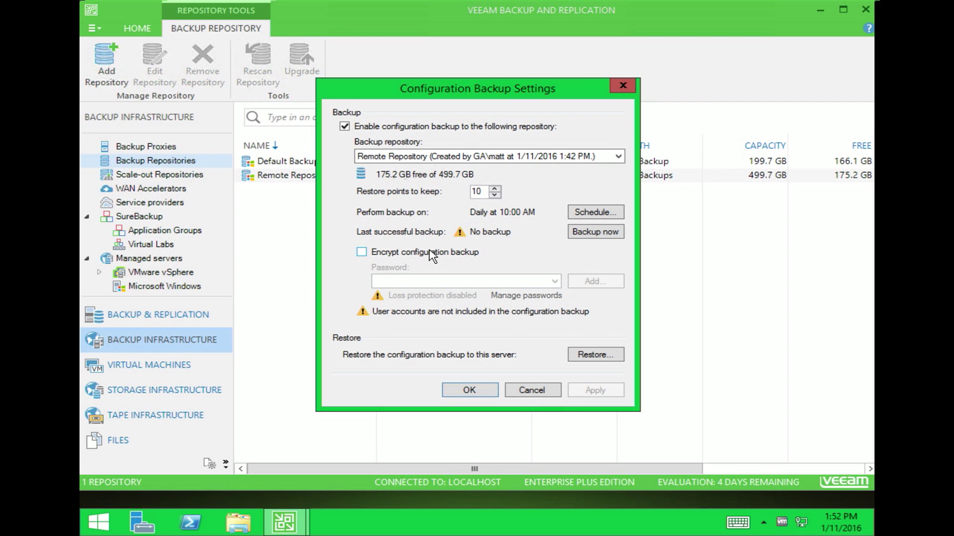
click(470, 391)
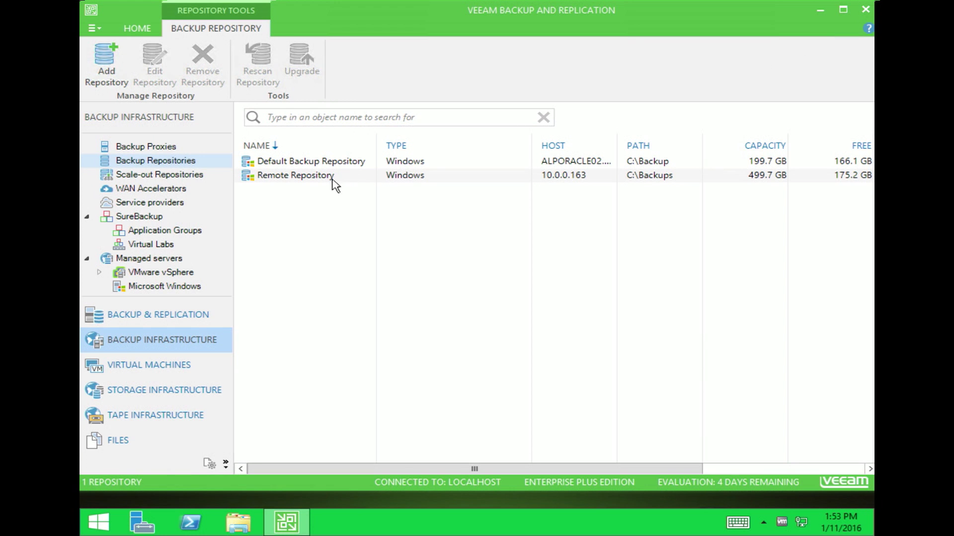
Delete the Default Backup Repository from the backup repositories.
click(347, 163)
right_click(347, 162)
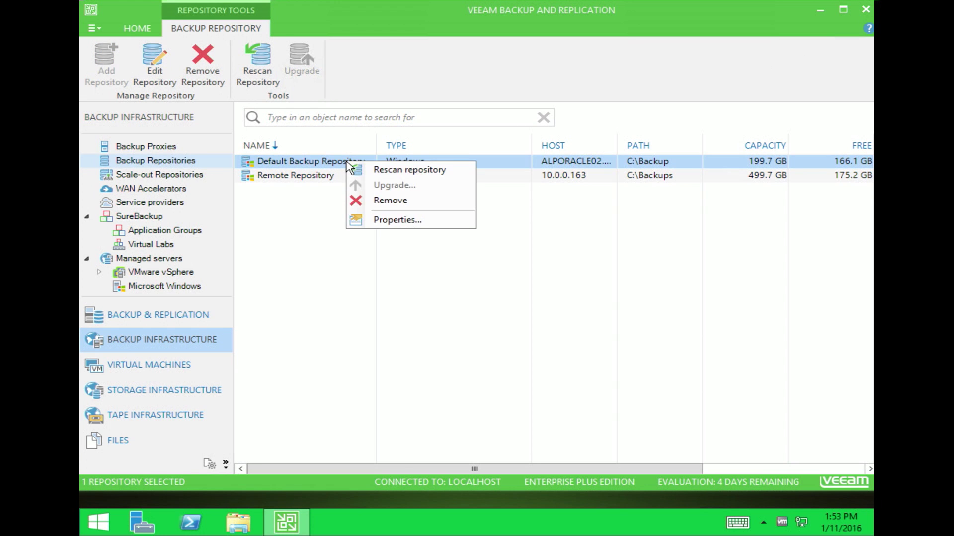
click(377, 200)
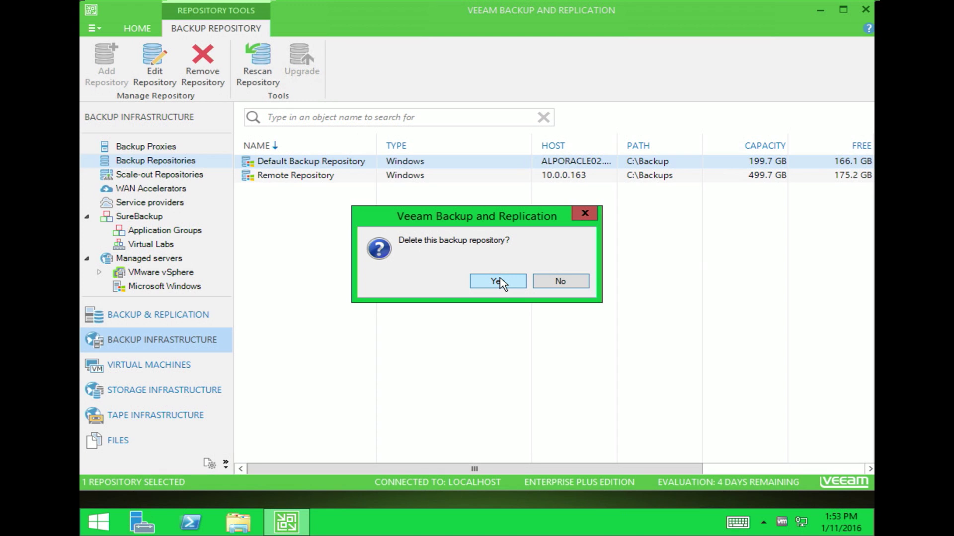
click(498, 281)
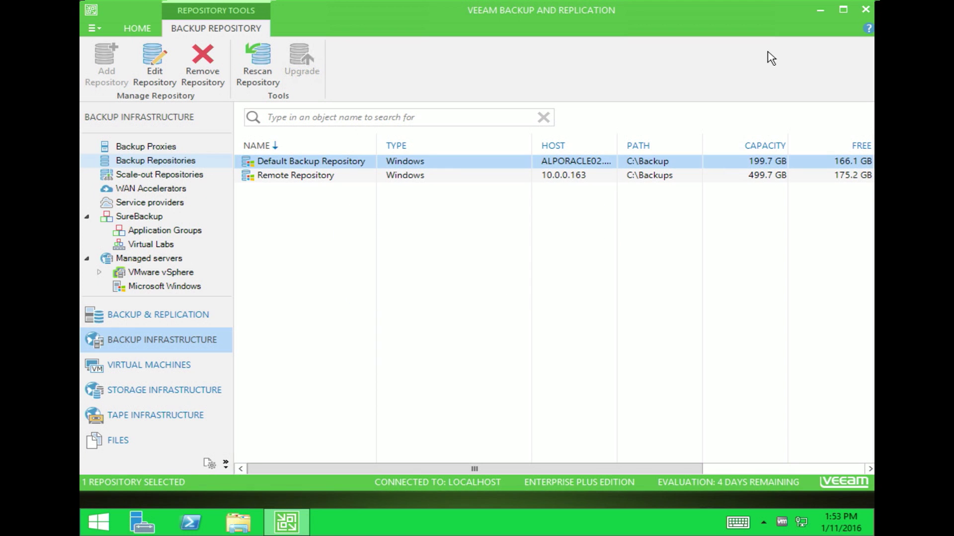
Show the backup proxies in the maximized console and widen the Name column to fit the full proxy name.
click(843, 9)
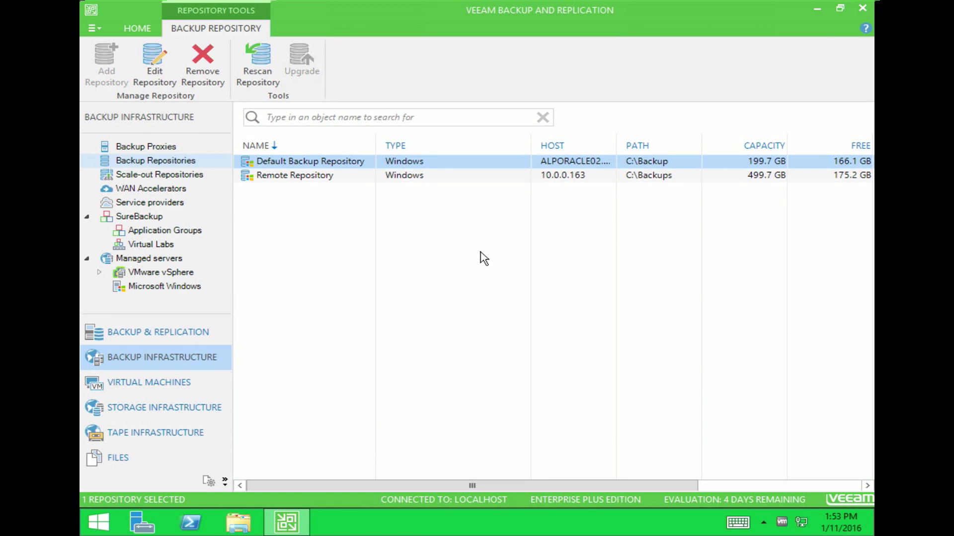
click(151, 147)
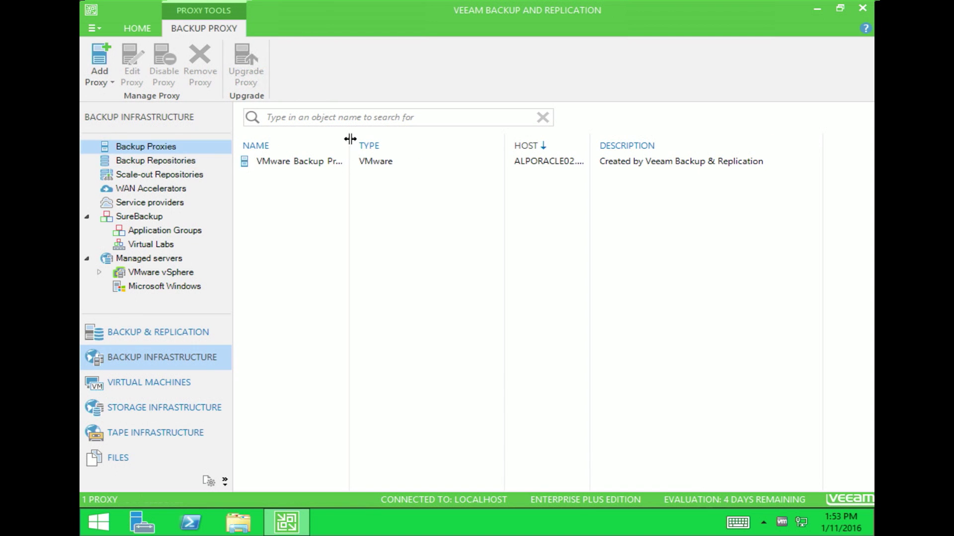
drag(347, 138, 383, 138)
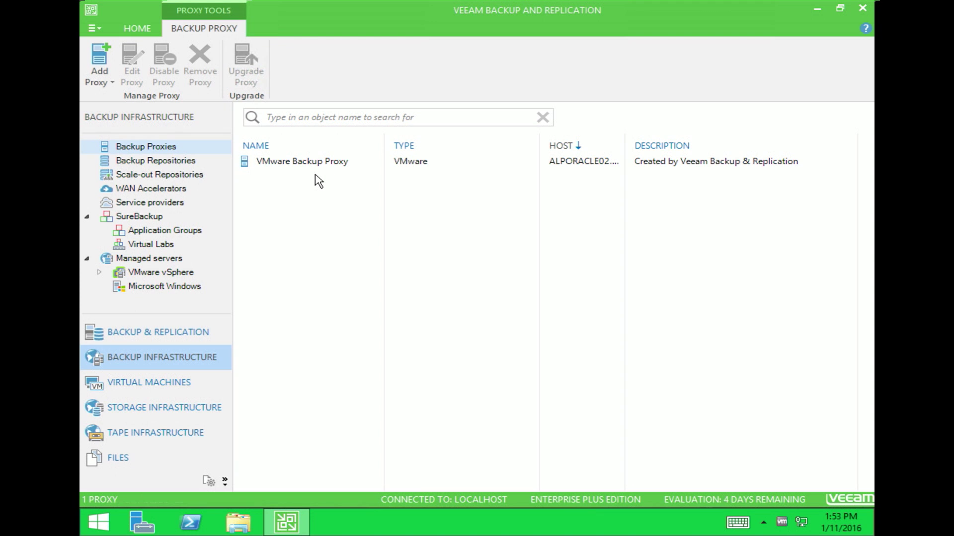
Add a VMware backup proxy on server 10.0.0.163, keeping the default transport, datastore, task and traffic rule settings.
click(99, 78)
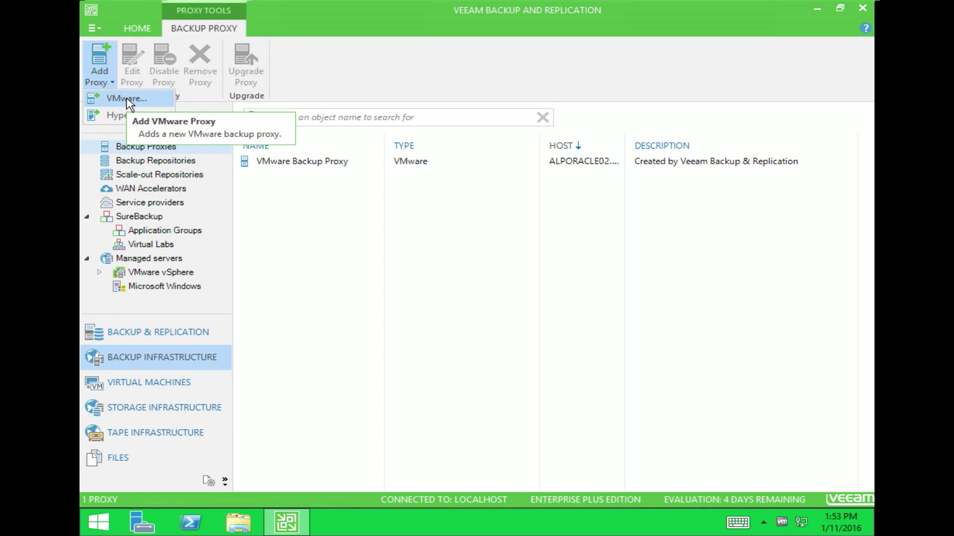
click(128, 99)
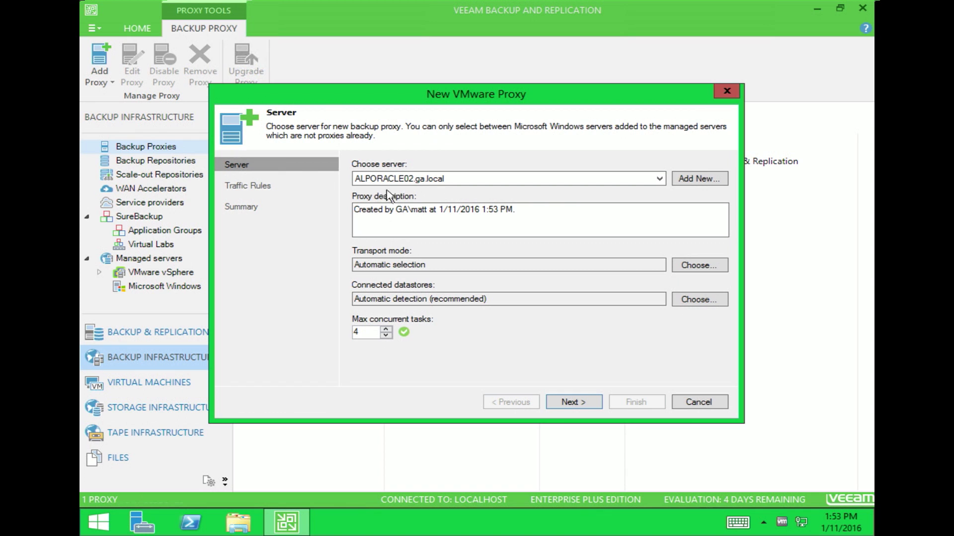
click(660, 180)
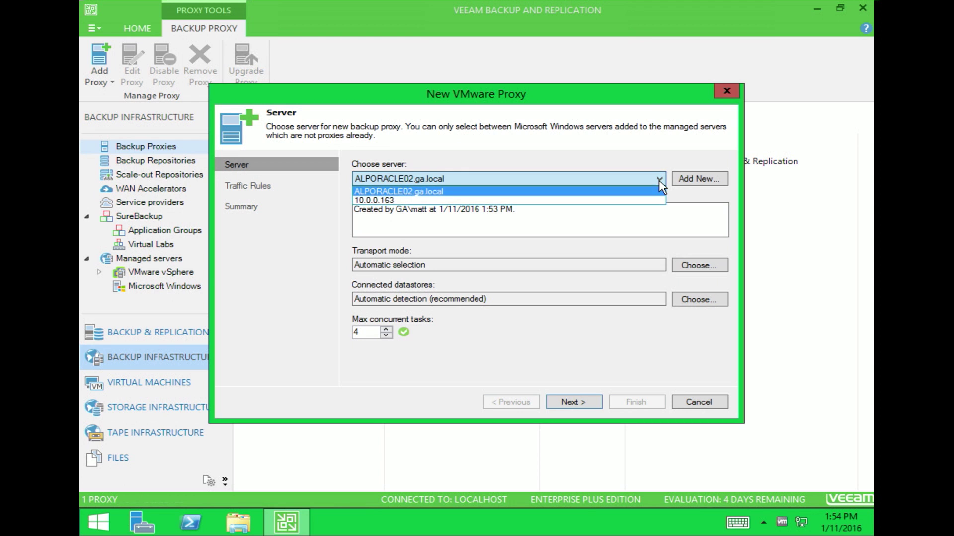
click(602, 201)
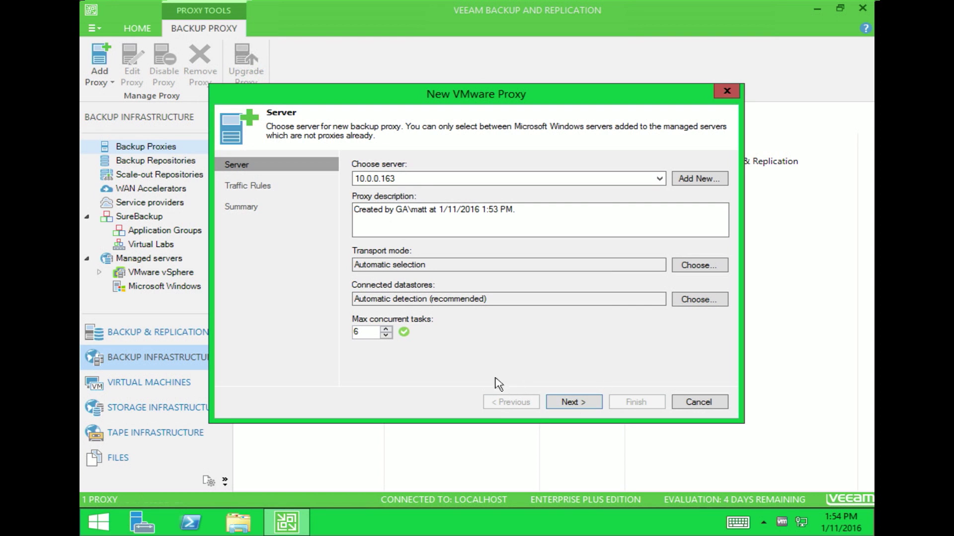
mouse_move(404, 338)
click(563, 405)
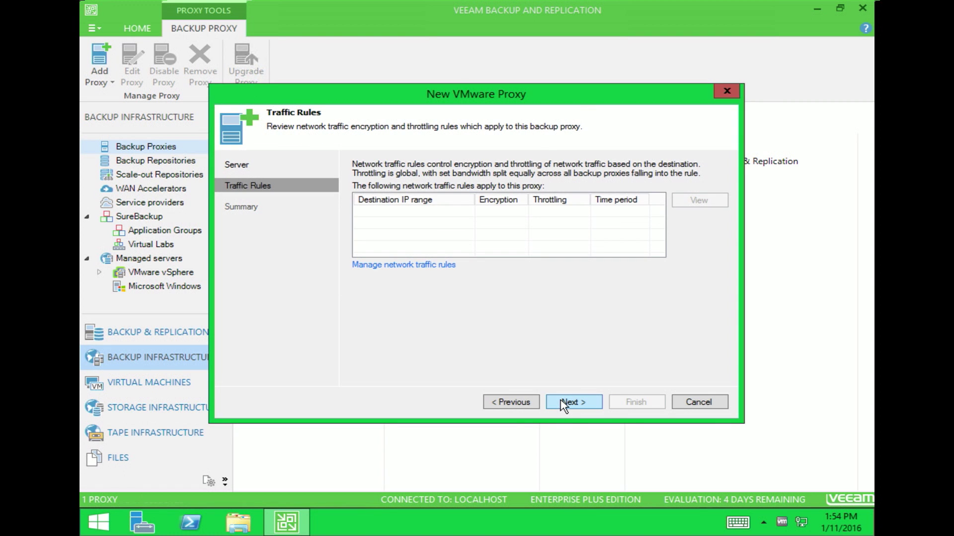
click(562, 403)
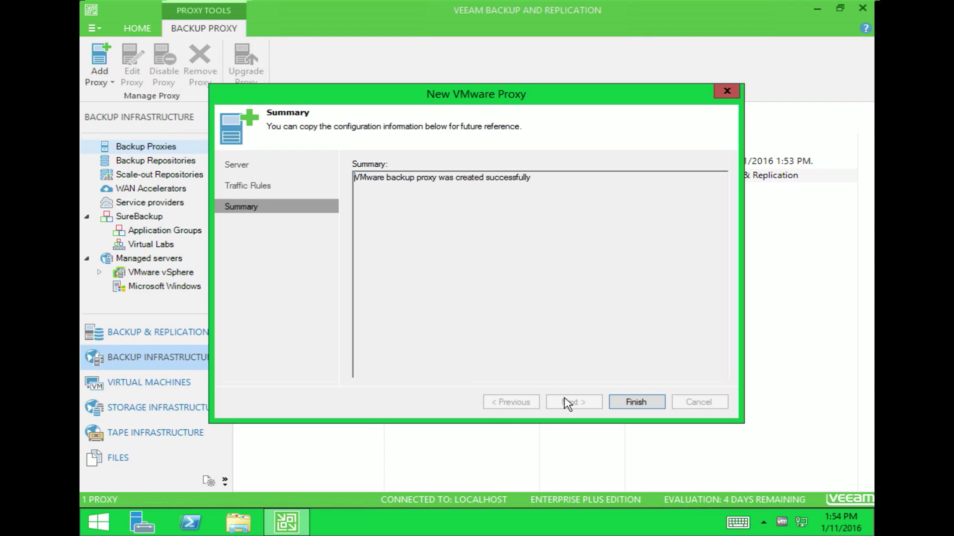
click(625, 405)
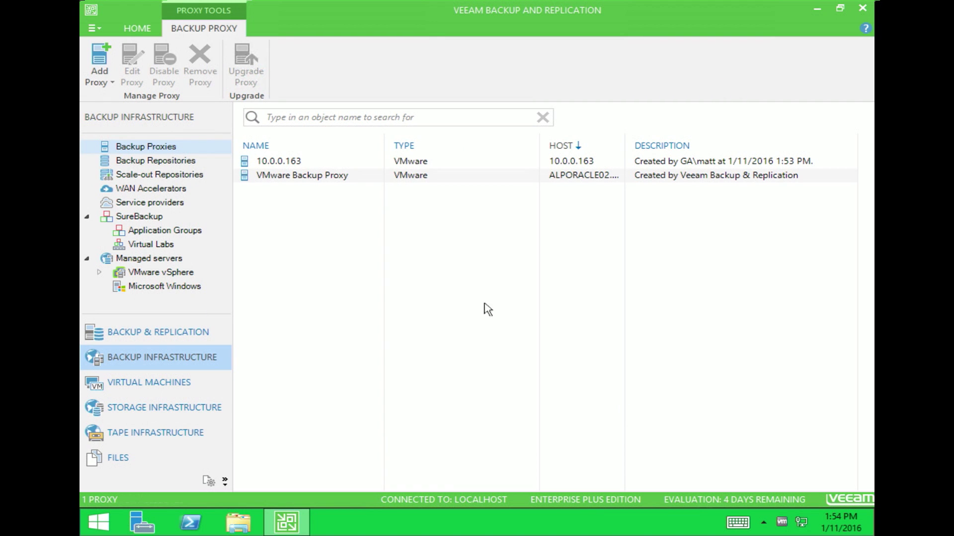
Delete the default proxy named VMware Backup Proxy, keeping the 10.0.0.163 proxy.
click(301, 162)
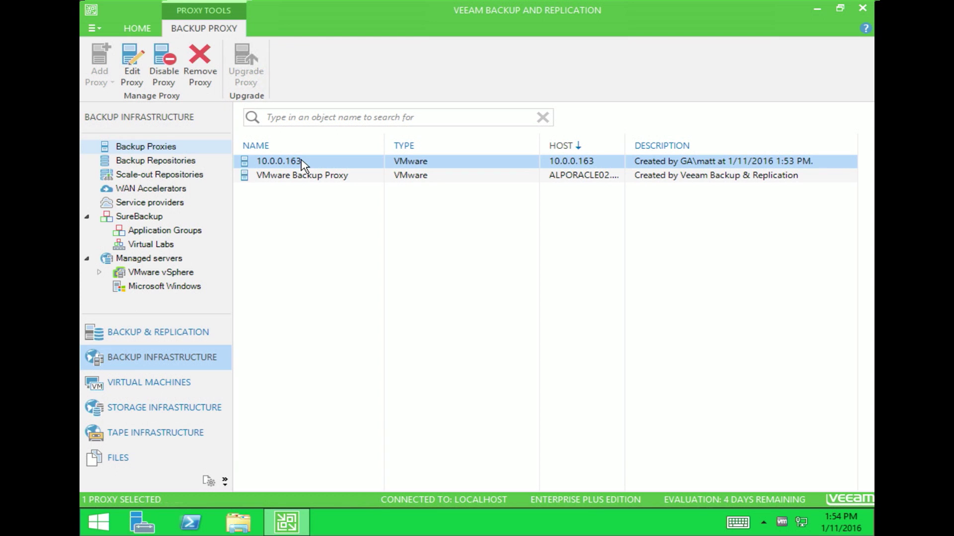
click(300, 176)
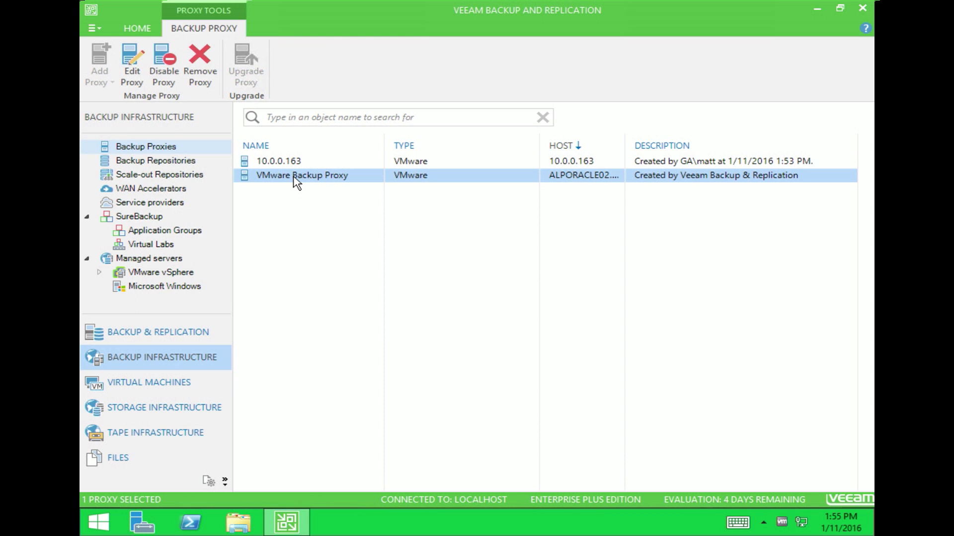
right_click(296, 183)
click(356, 219)
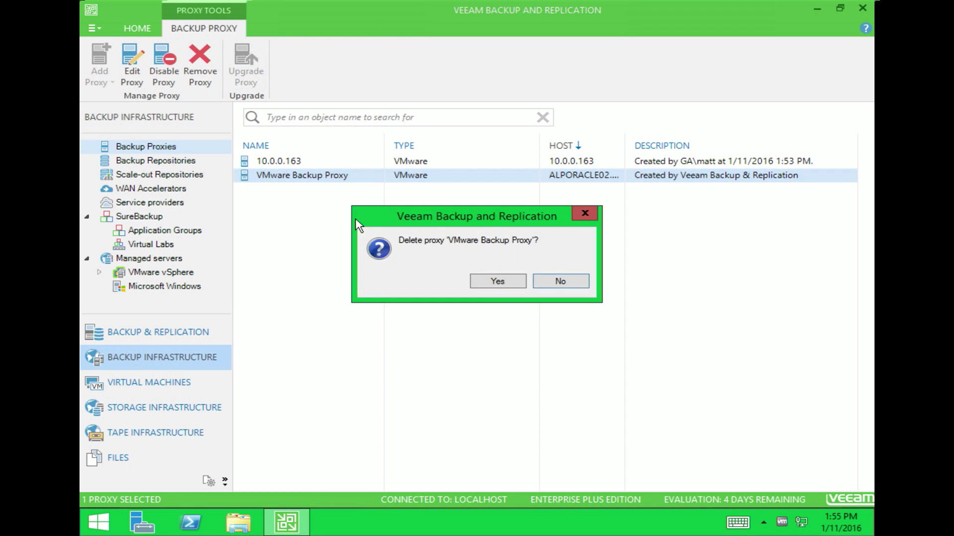
click(492, 284)
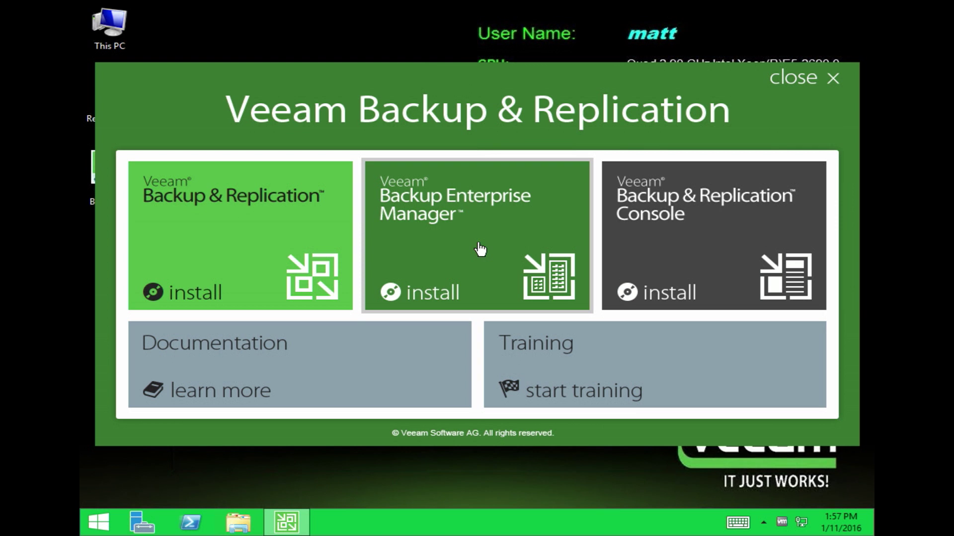
Start the Veeam Backup Enterprise Manager setup, accept the license agreement and supply the license file.
click(480, 249)
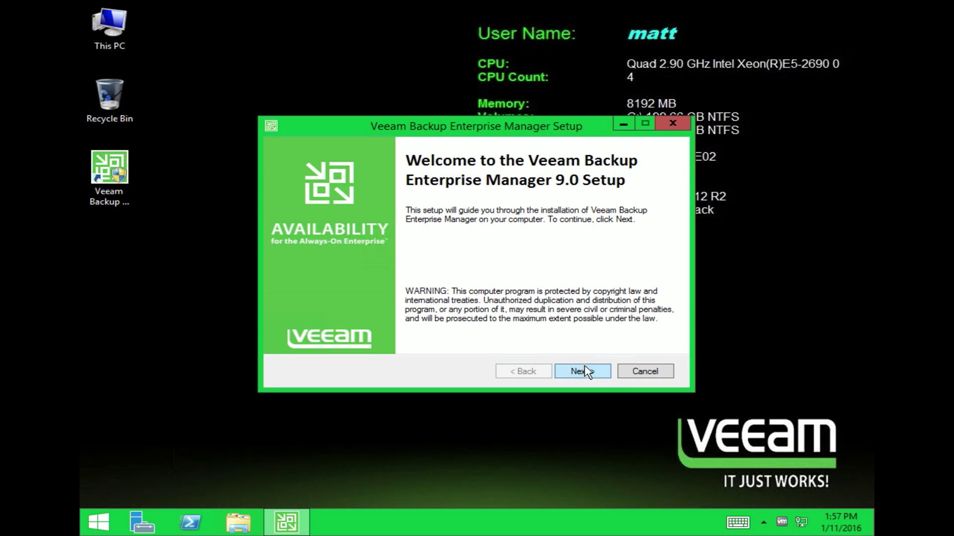
click(587, 372)
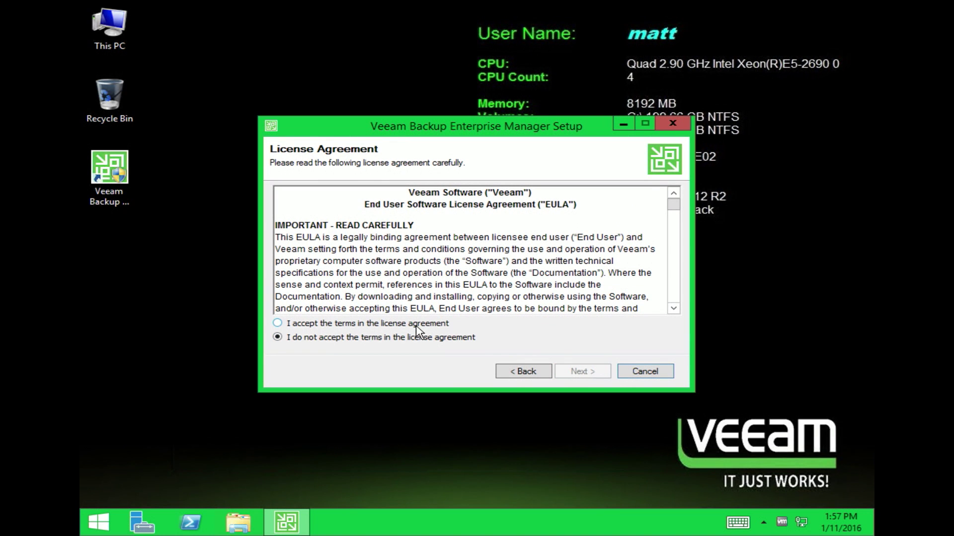
click(416, 327)
click(577, 376)
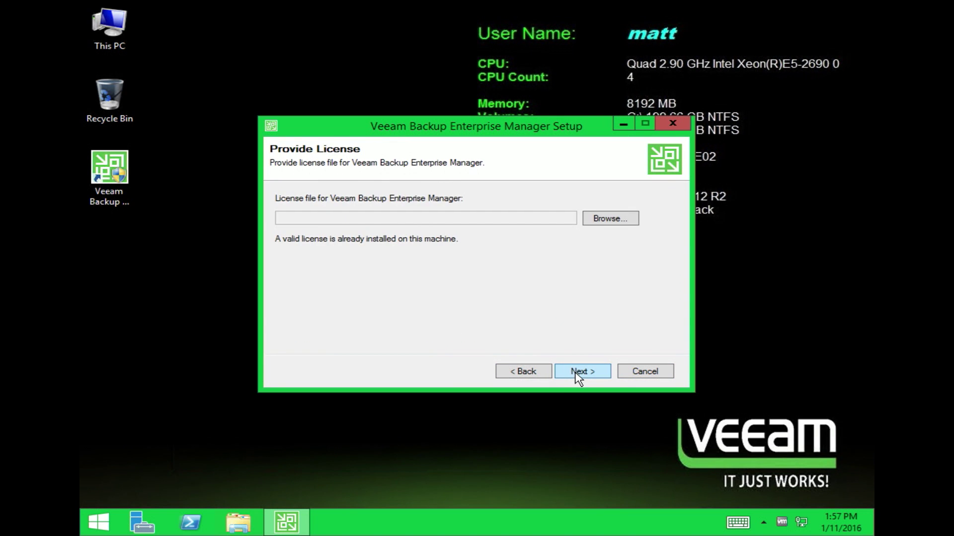
click(607, 224)
double_click(536, 240)
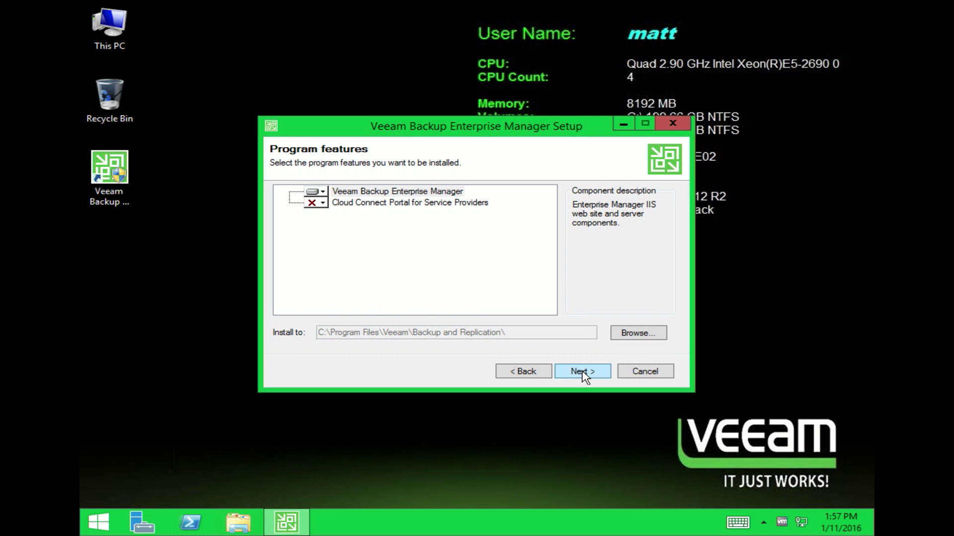
Keep the default program features, pass the system configuration check and choose to specify different settings.
click(583, 374)
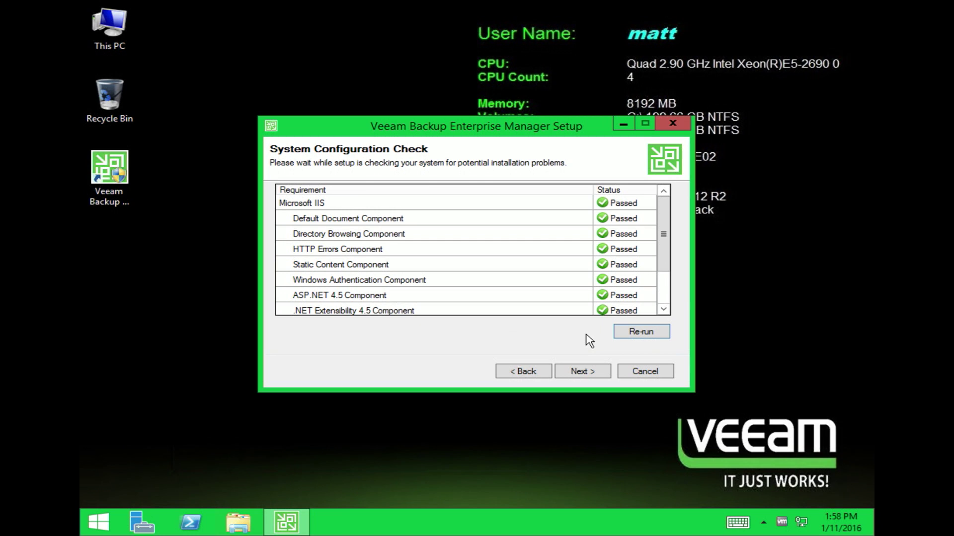
click(582, 373)
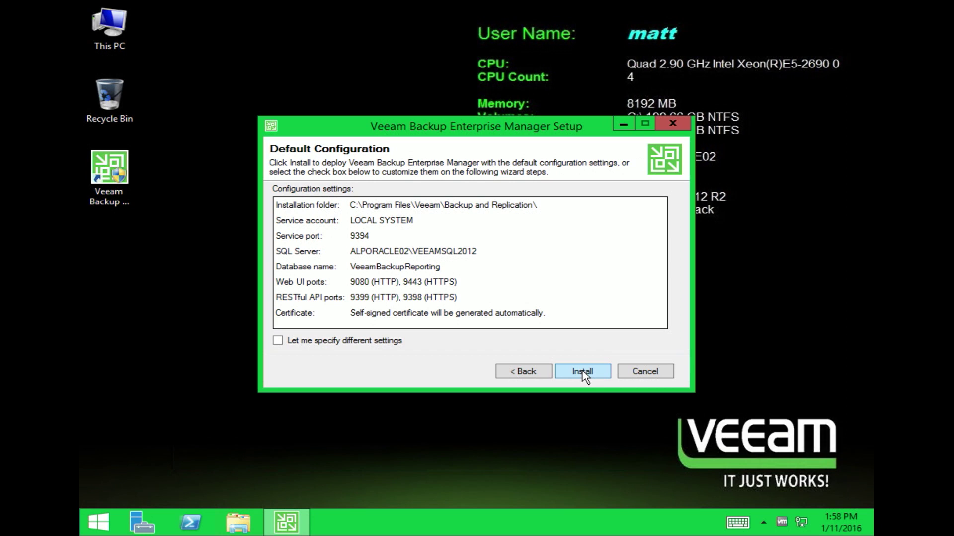
click(278, 342)
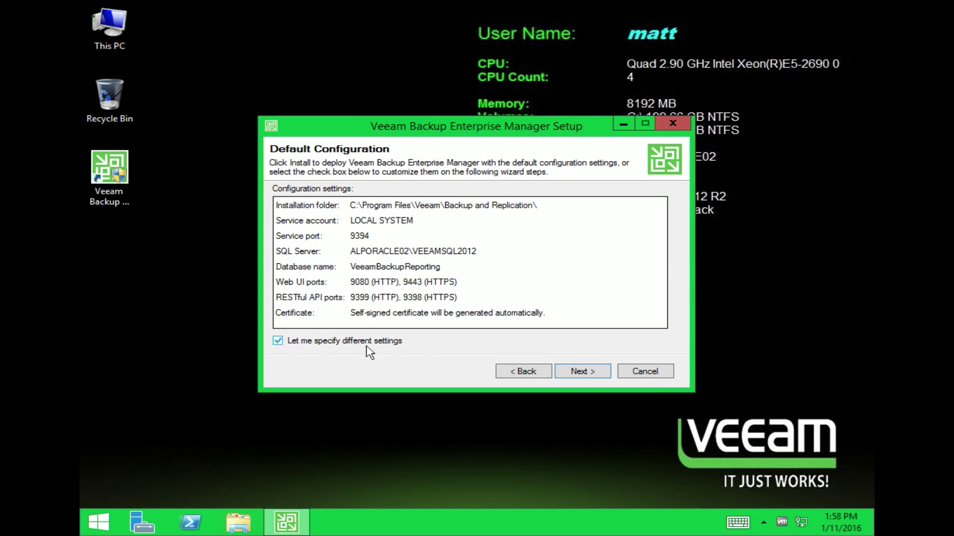
click(588, 375)
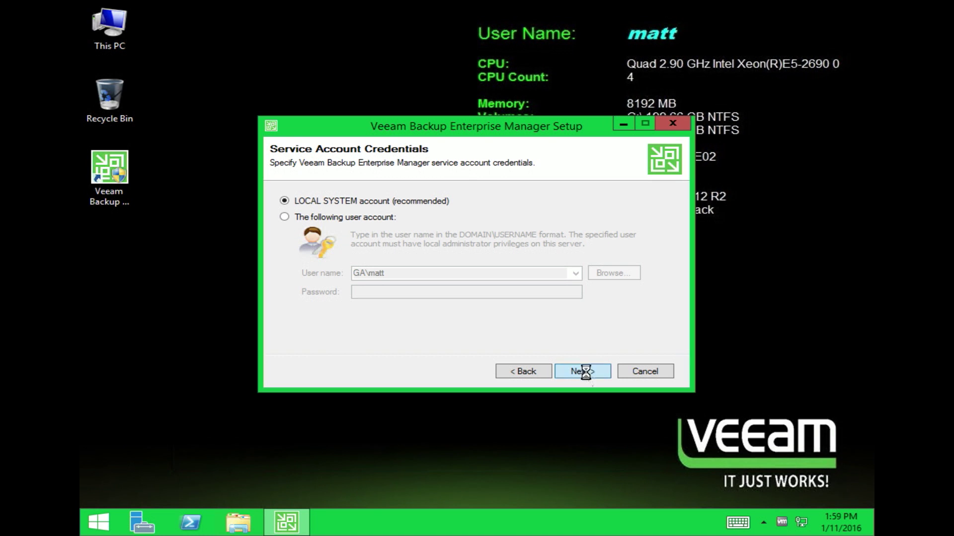
Keep the LOCAL SYSTEM account, the existing ALPORACLE02\VEEAMSQL2012 instance, the default ports and a new self-signed certificate.
click(589, 377)
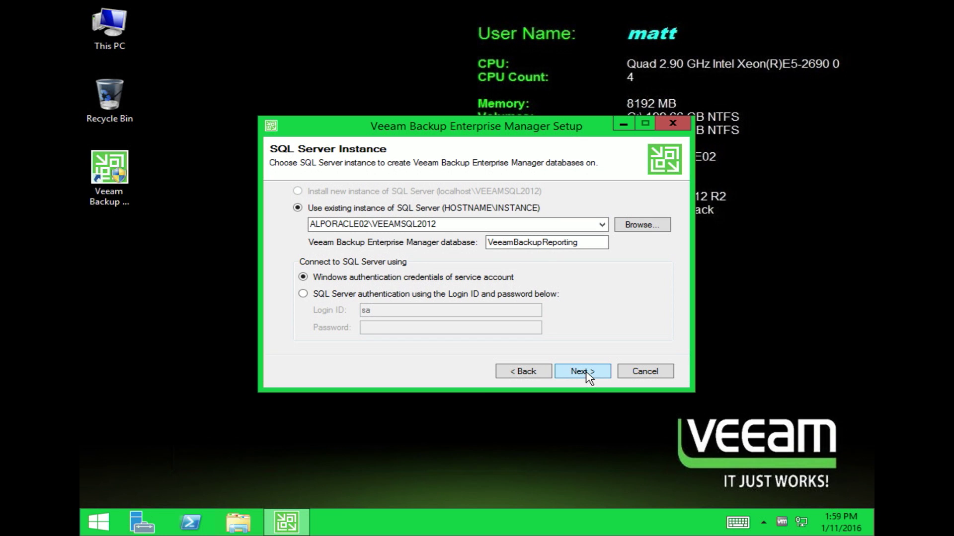
click(587, 375)
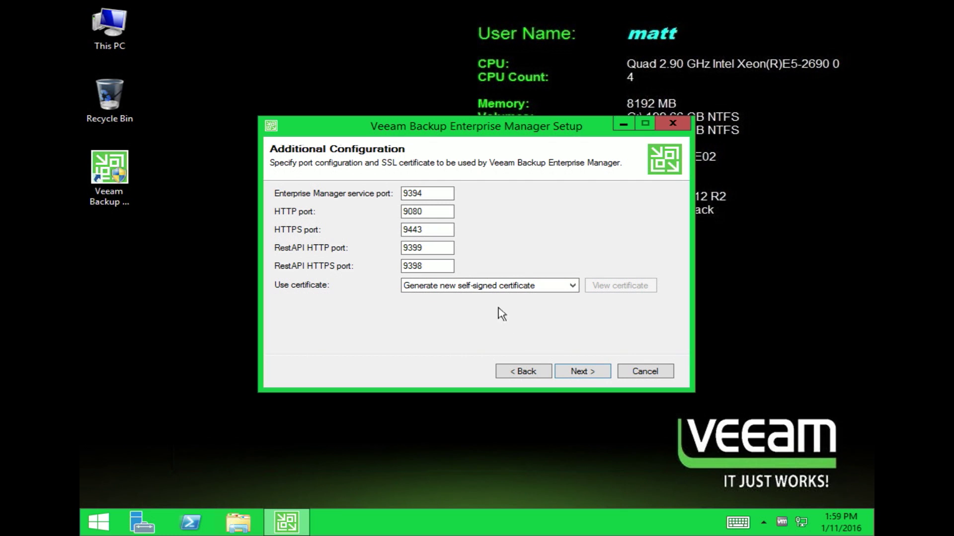
click(508, 286)
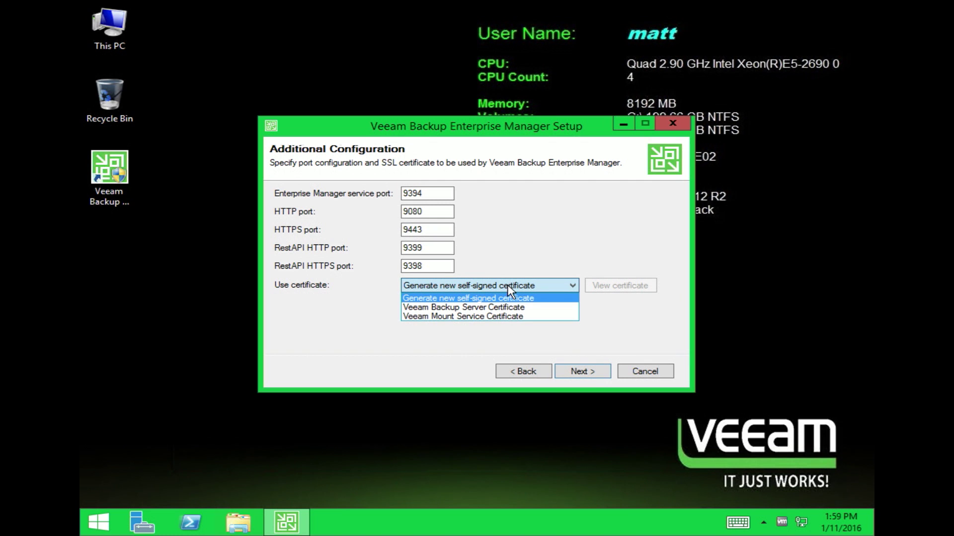
click(508, 287)
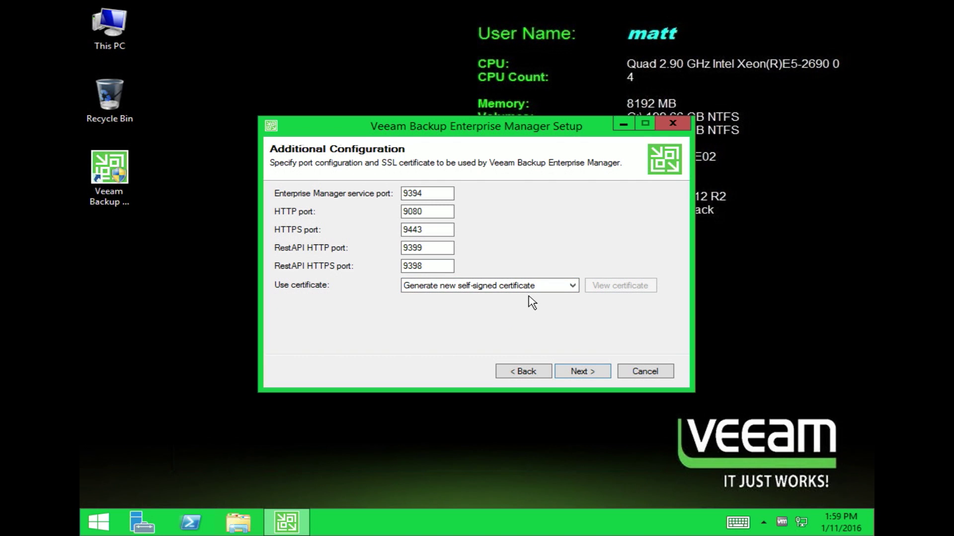
click(594, 375)
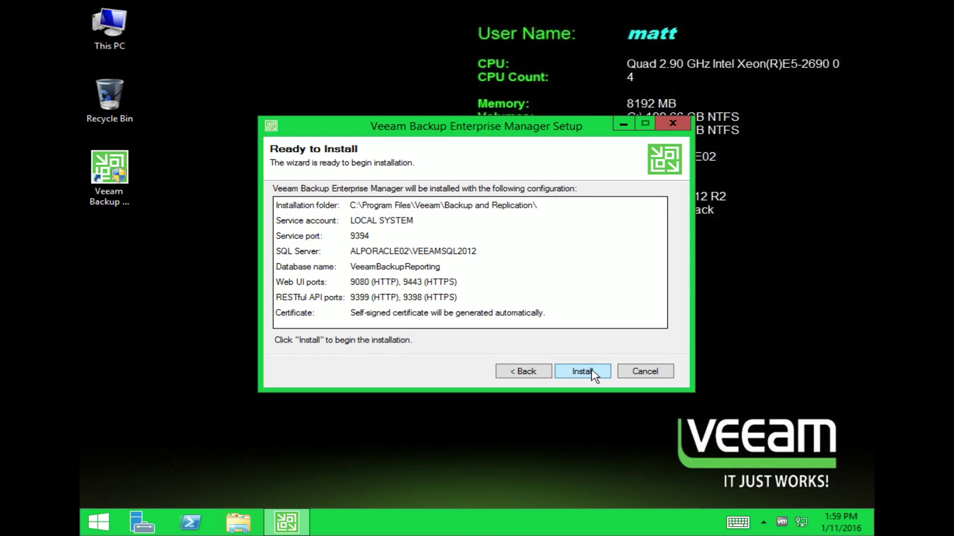
Install Veeam Backup Enterprise Manager with the reviewed configuration, finish the setup and close the installer.
click(594, 375)
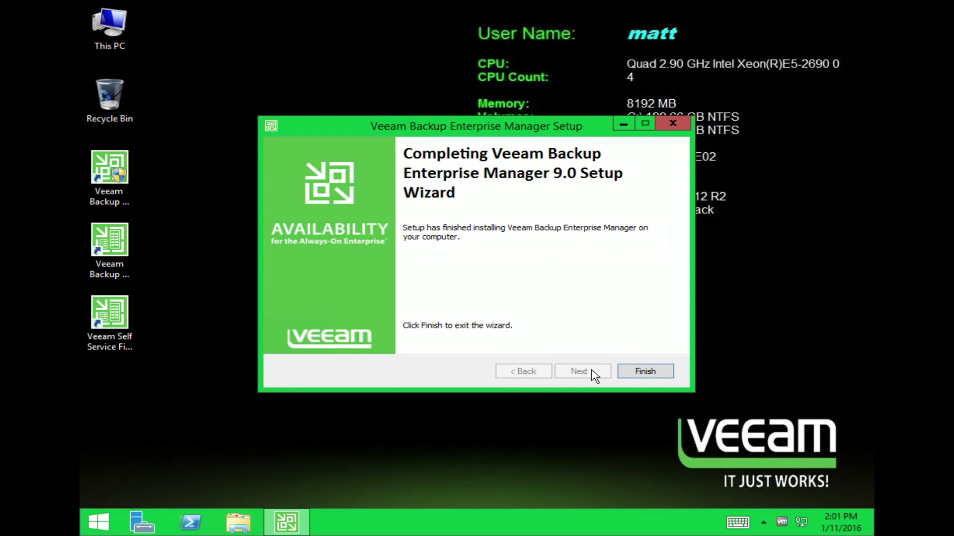
click(638, 372)
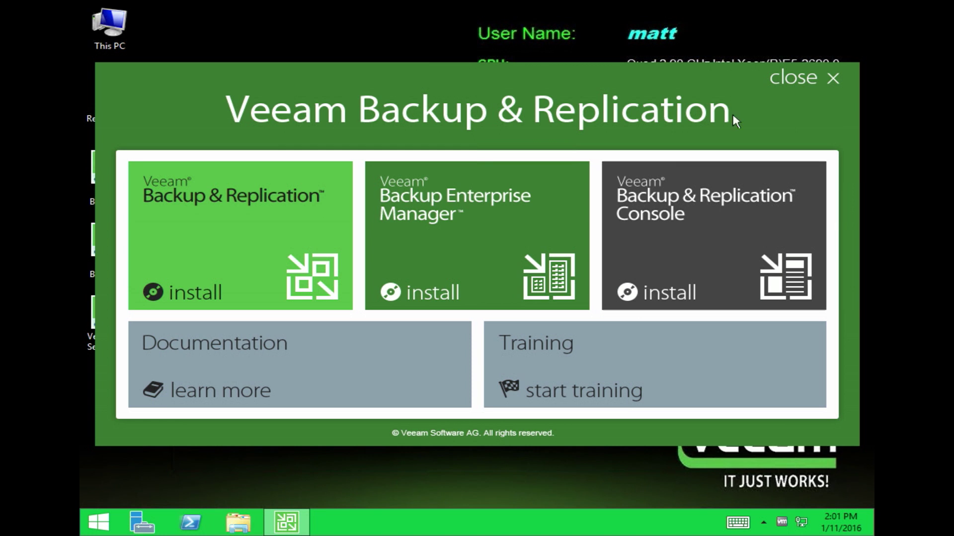
click(794, 79)
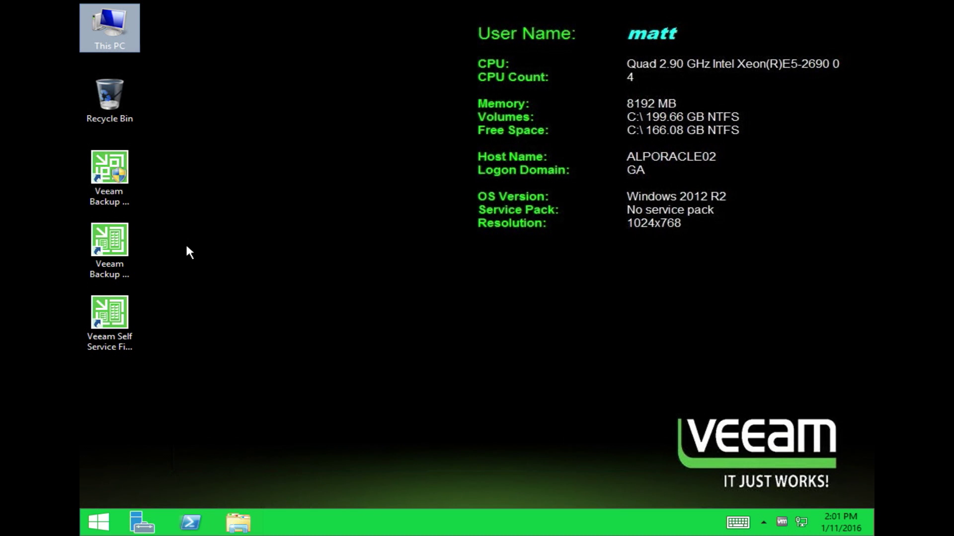
Open the Enterprise Manager web console in a maximized browser window and show its backup server configuration.
double_click(110, 255)
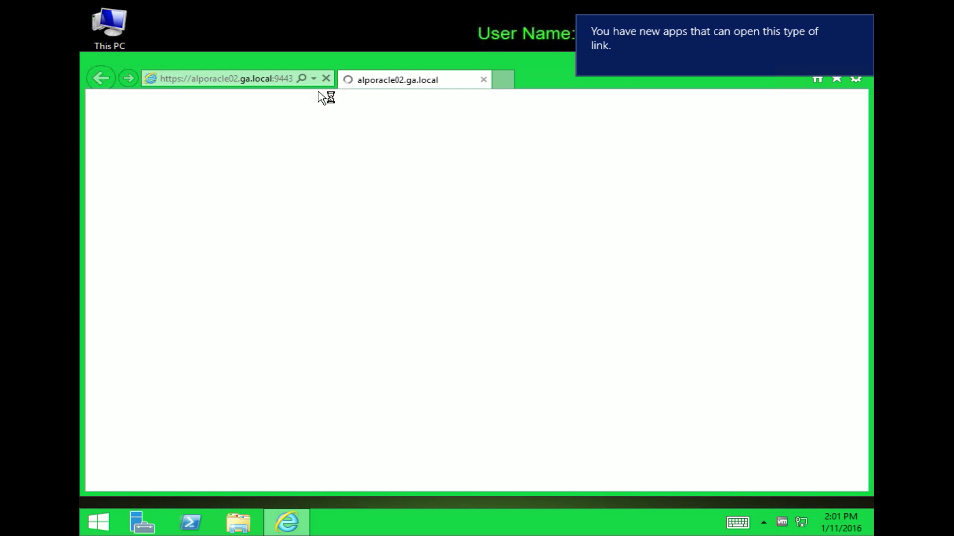
double_click(388, 64)
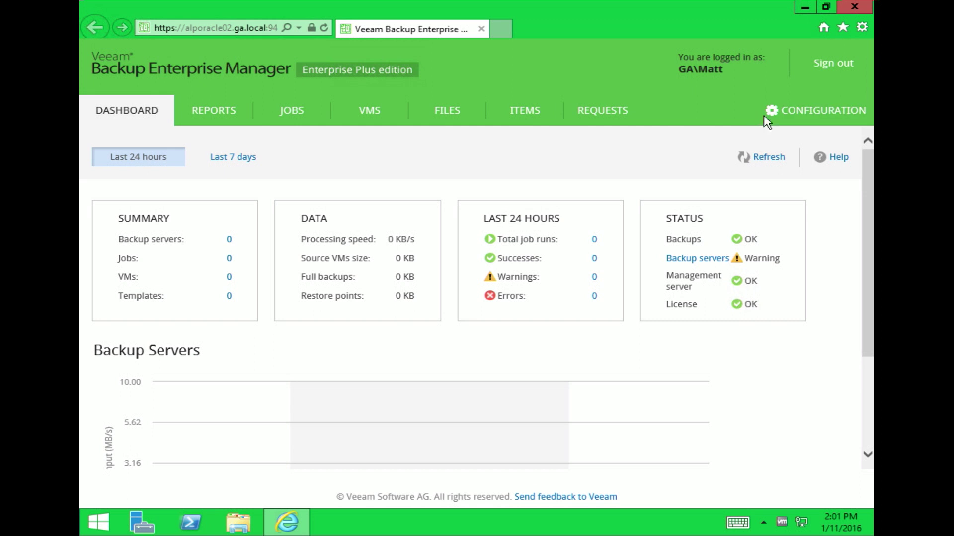
click(814, 119)
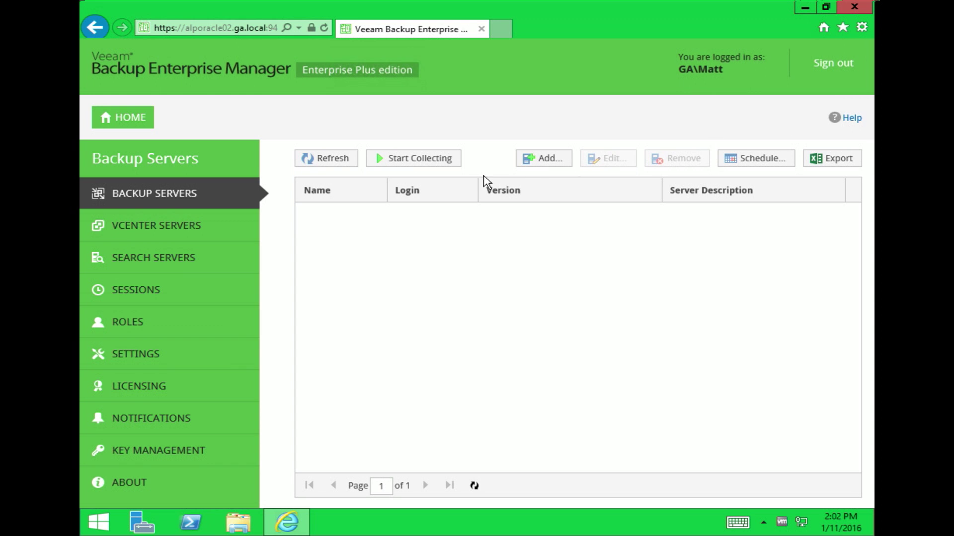
Add the backup server localhost with user name GA\Administrator and the account password, keeping port 9392.
click(535, 163)
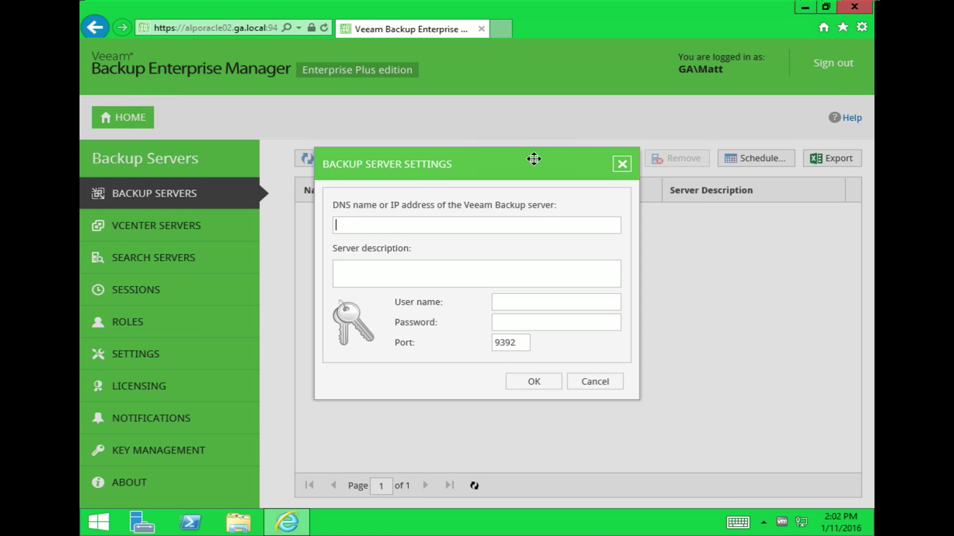
text(localhost)
click(522, 304)
text(GA\)
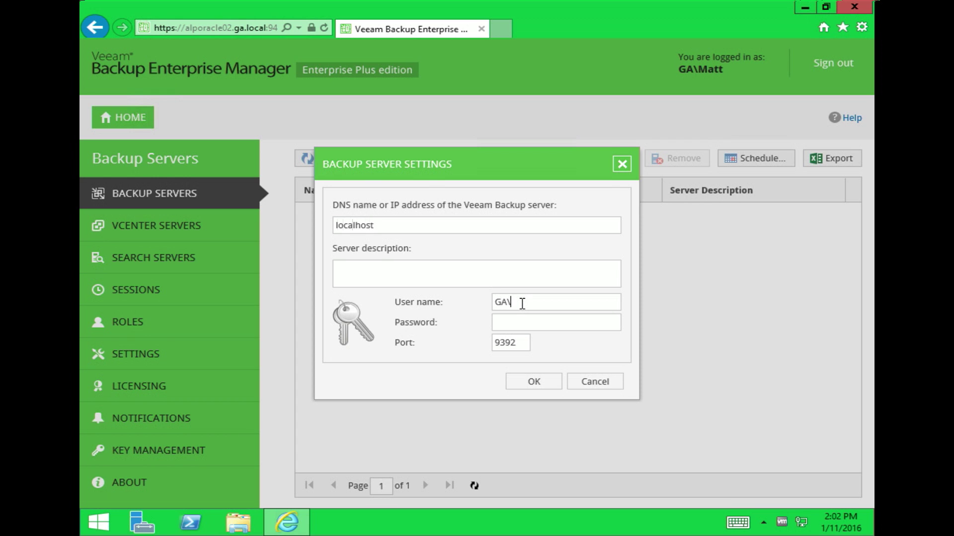
text(Administrator)
key(Tab)
text(••••••••)
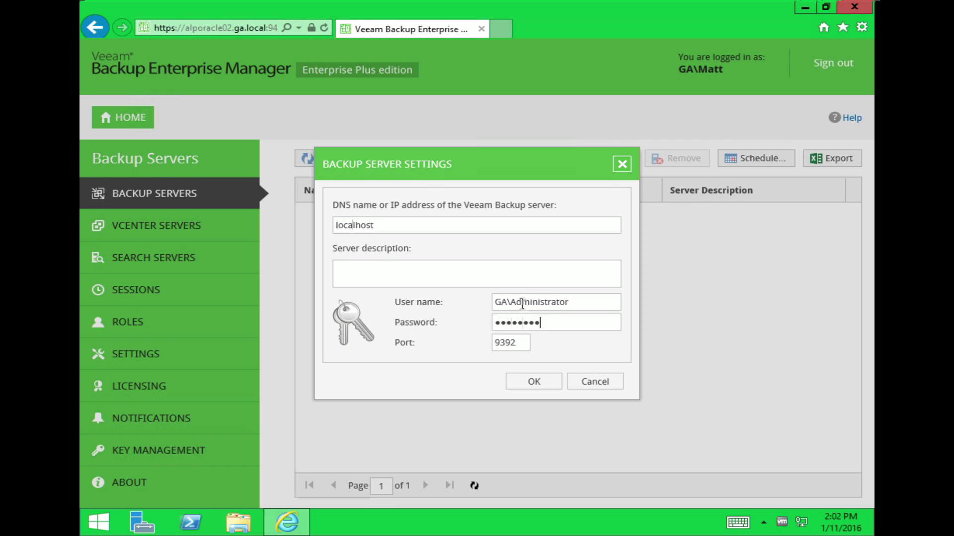
click(540, 385)
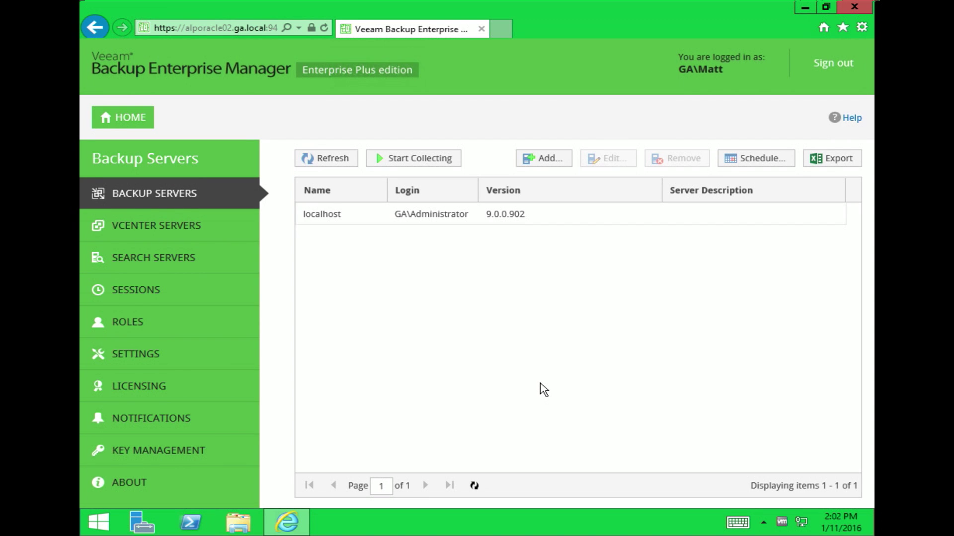
Examine the log of the most recent catalog replication session, and close it.
click(154, 290)
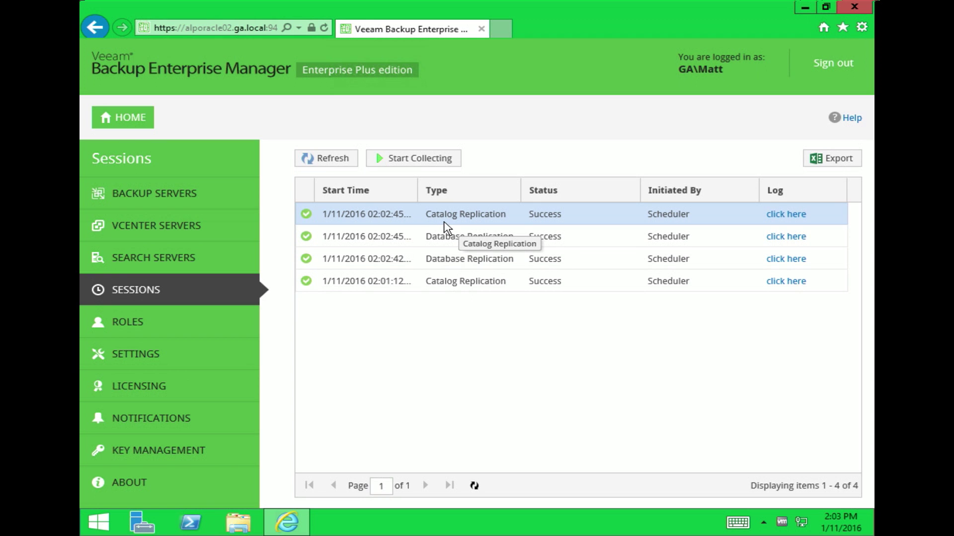
click(789, 218)
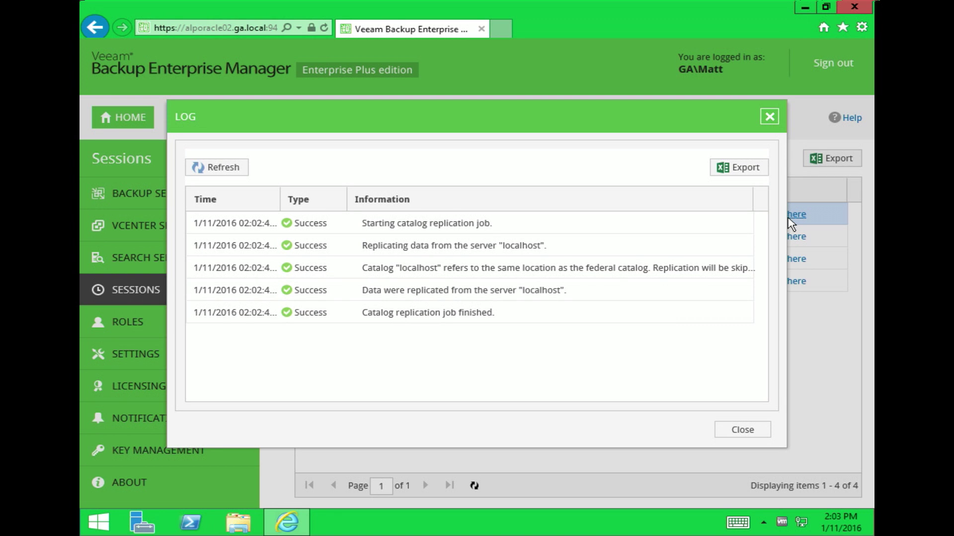
click(747, 436)
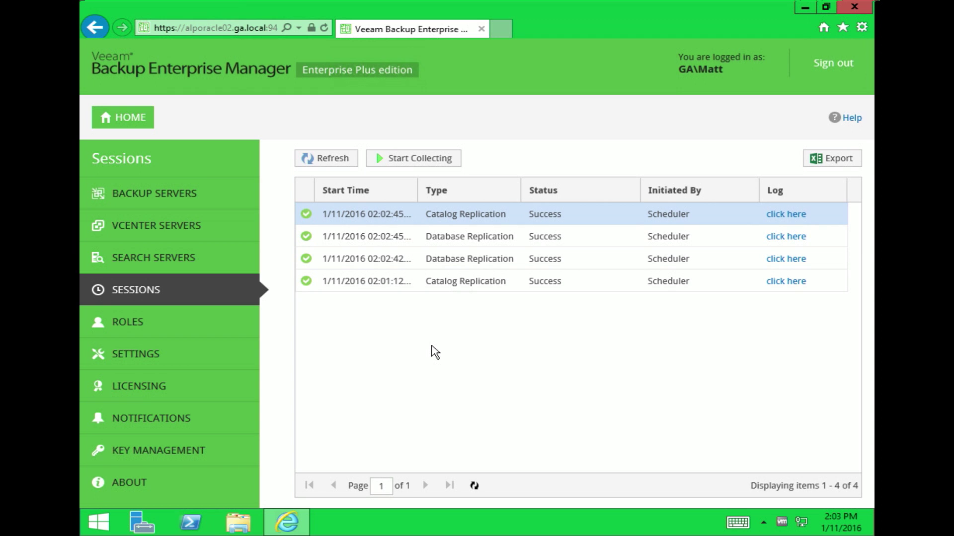
Check the registered vCenter servers and the jobs list, and return to the dashboard.
click(191, 224)
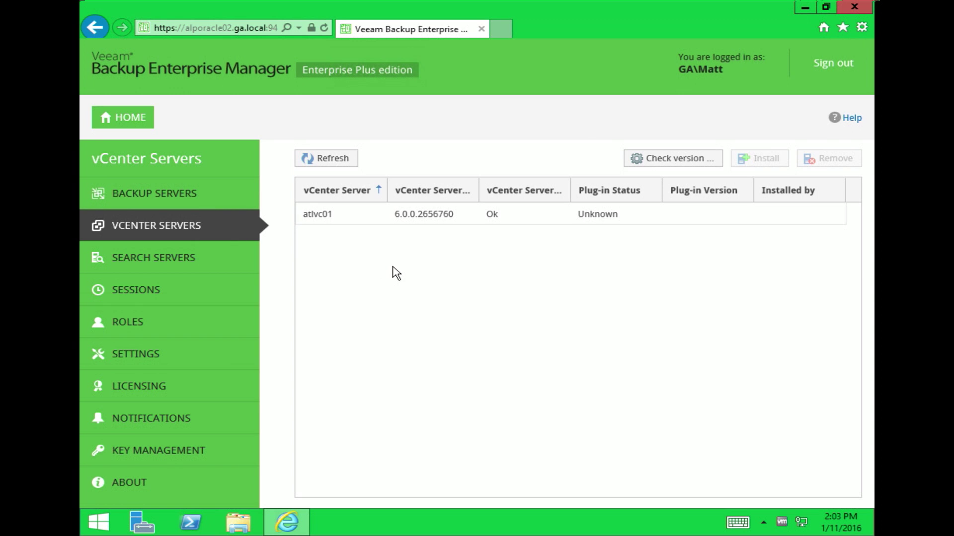
click(124, 118)
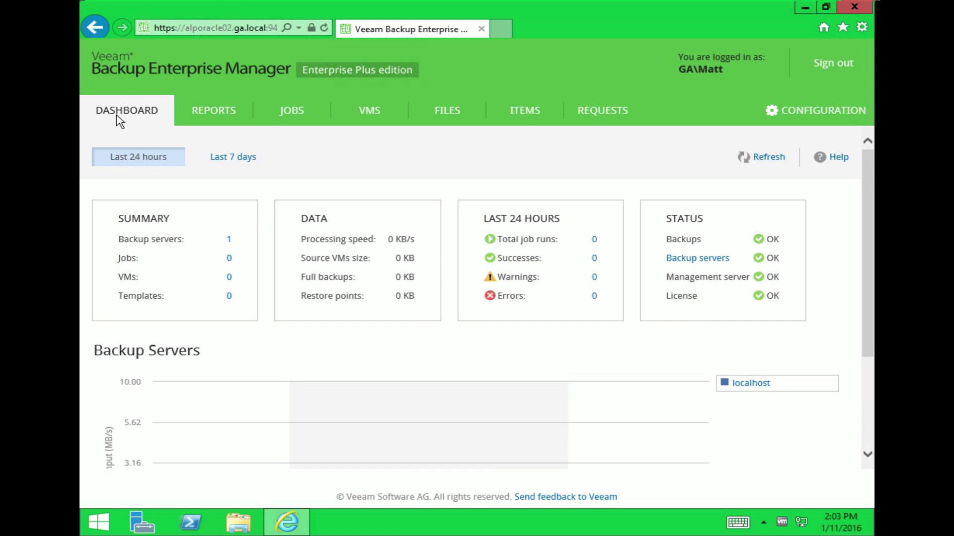
click(300, 118)
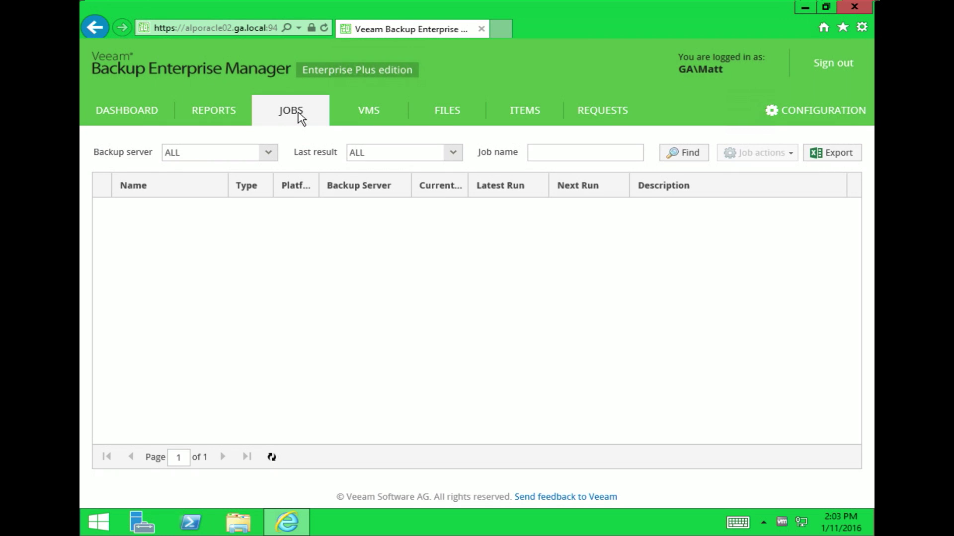
click(142, 115)
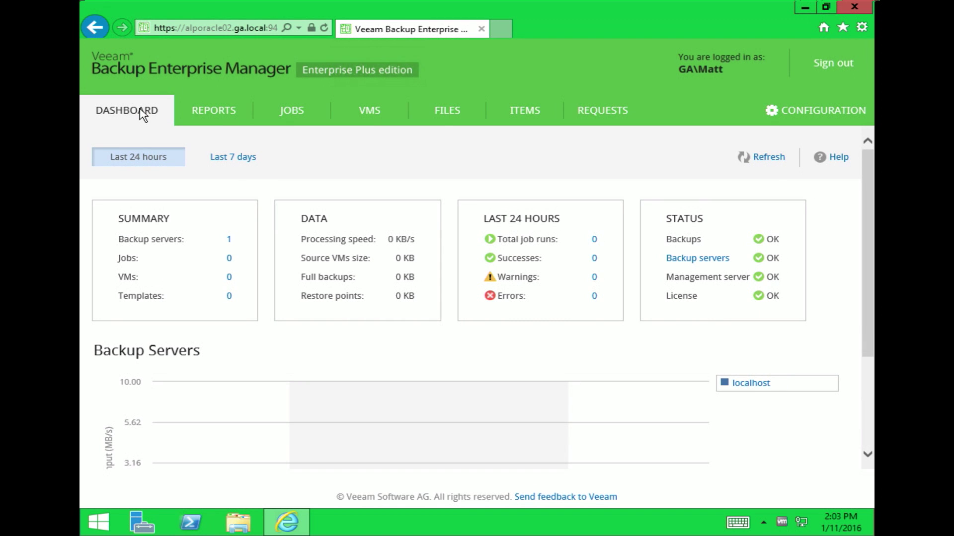